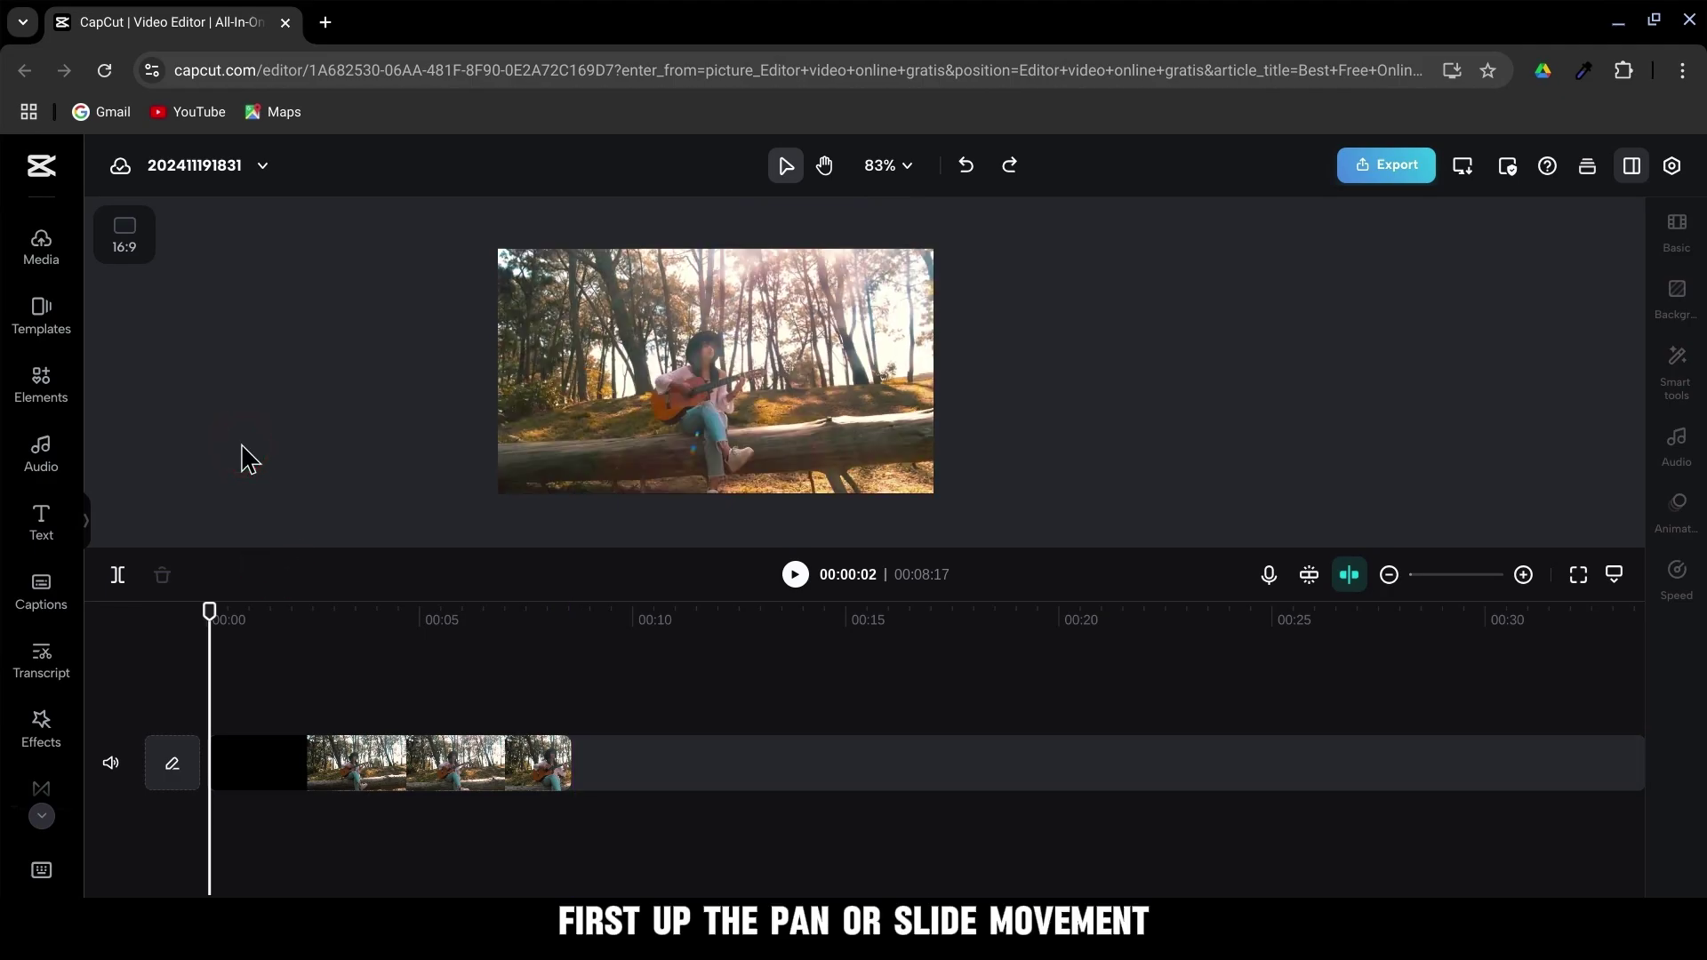
Scale the guitar clip to 125% in its Basic properties
{"action": "left_click", "coordinate": [241, 480]}
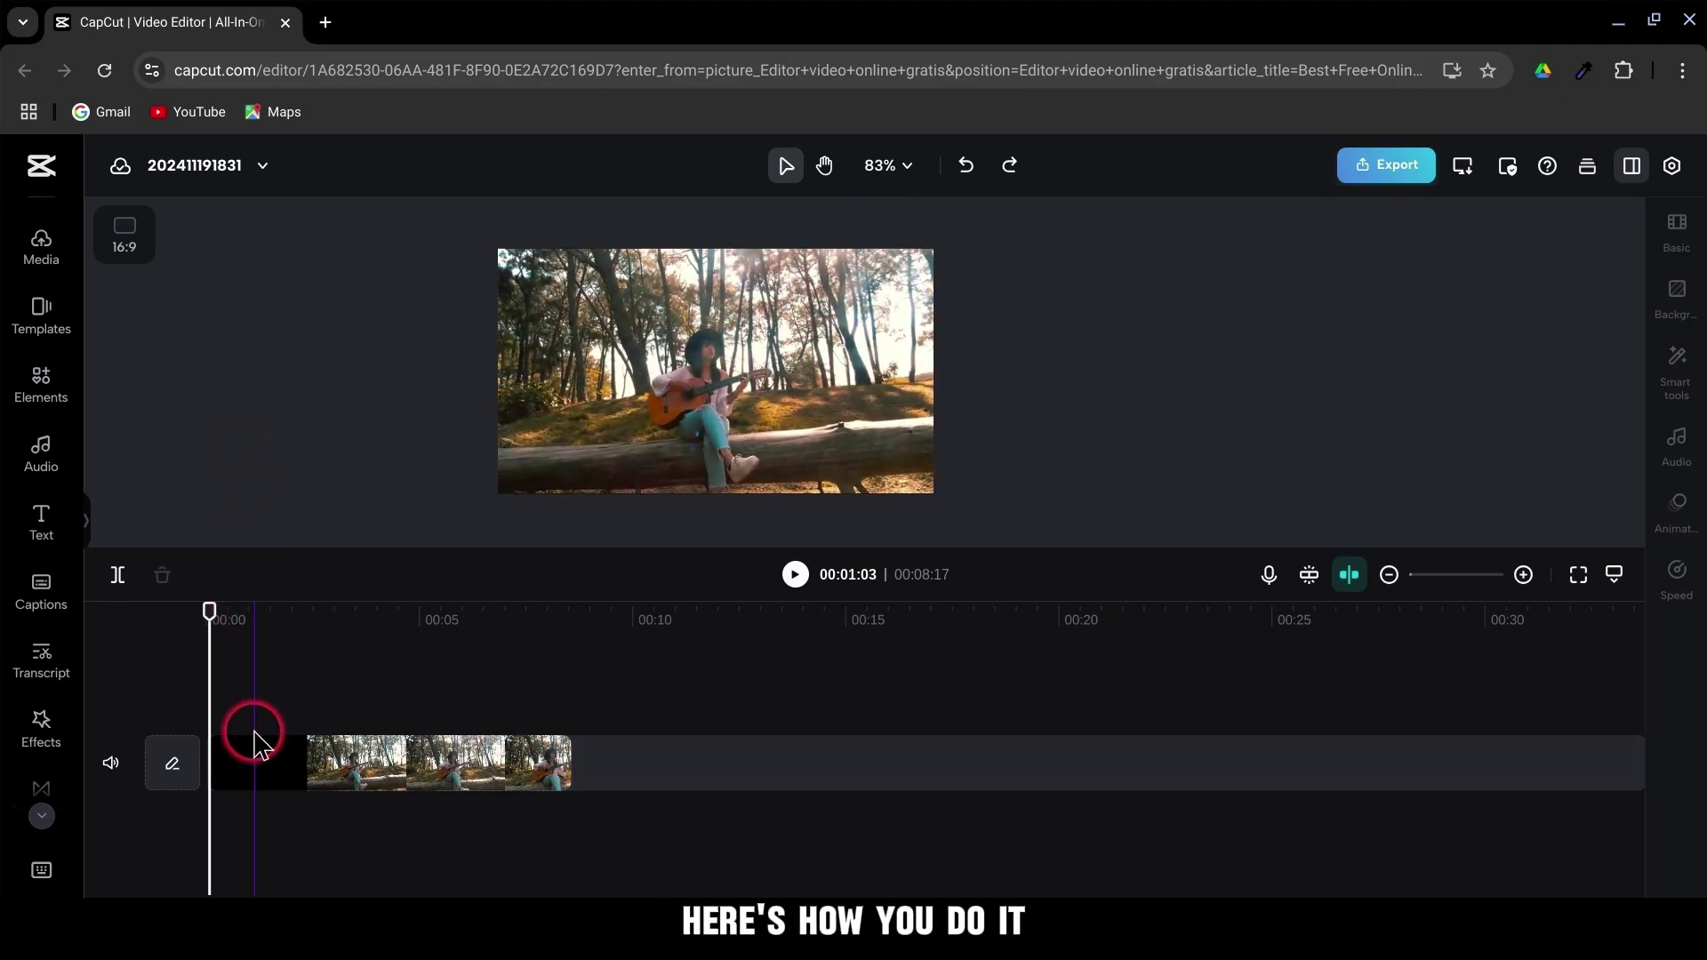
{"action": "left_click", "coordinate": [249, 769]}
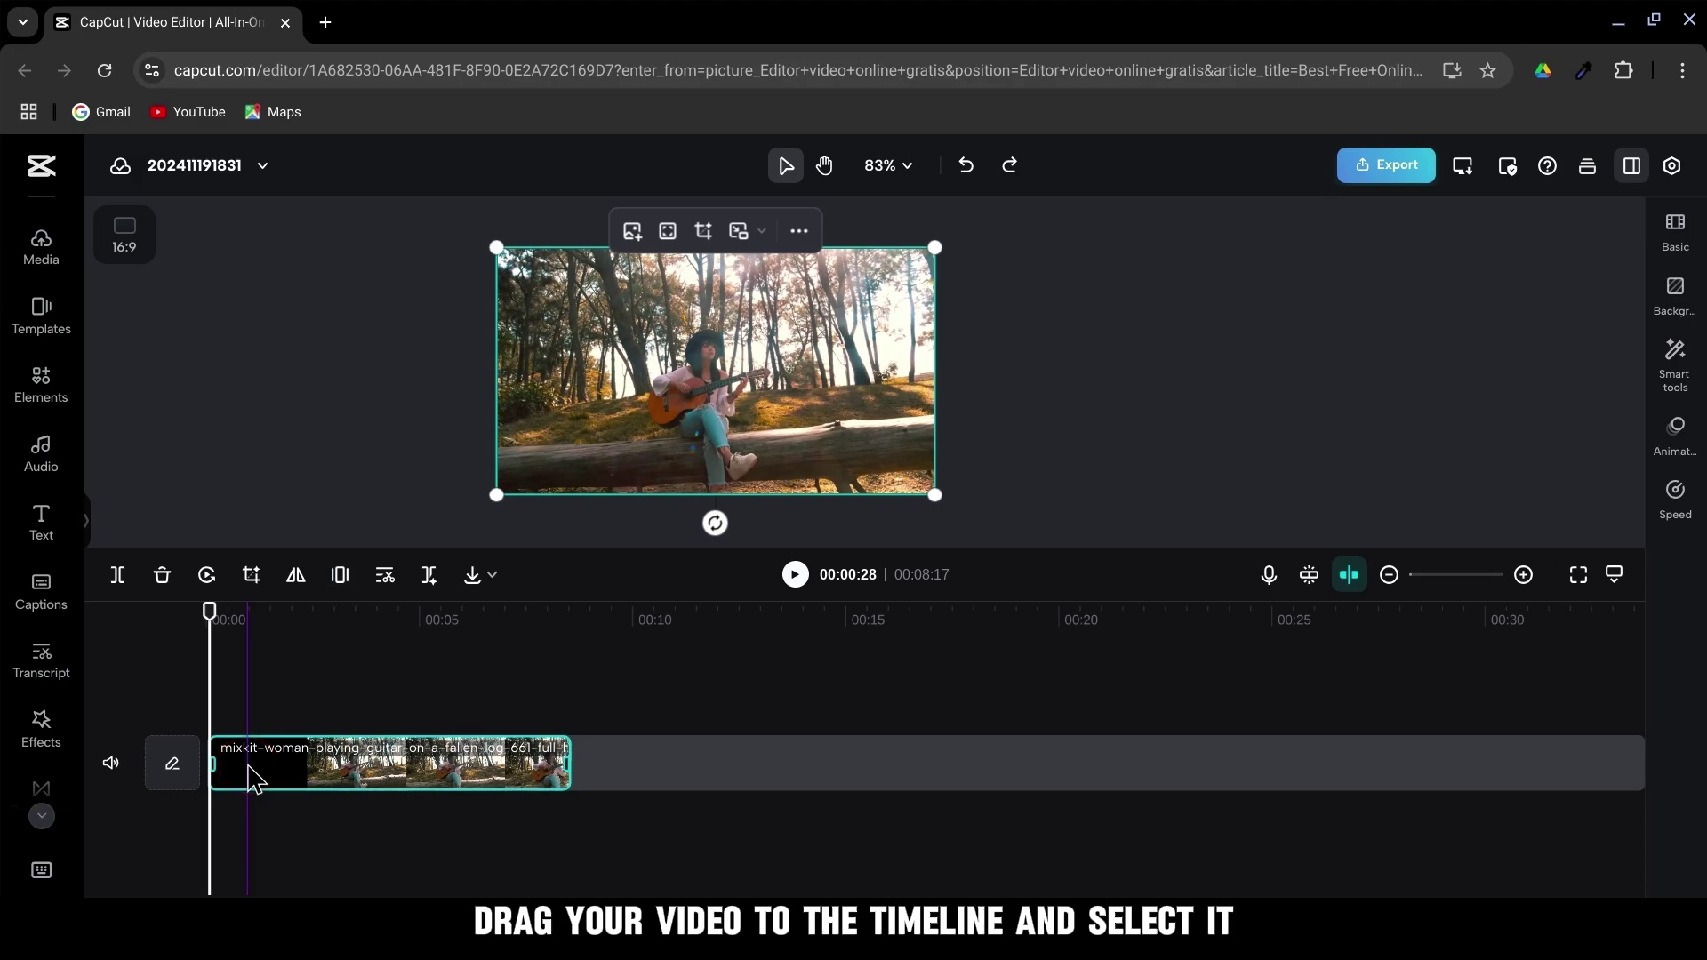
{"action": "left_click", "coordinate": [1436, 342]}
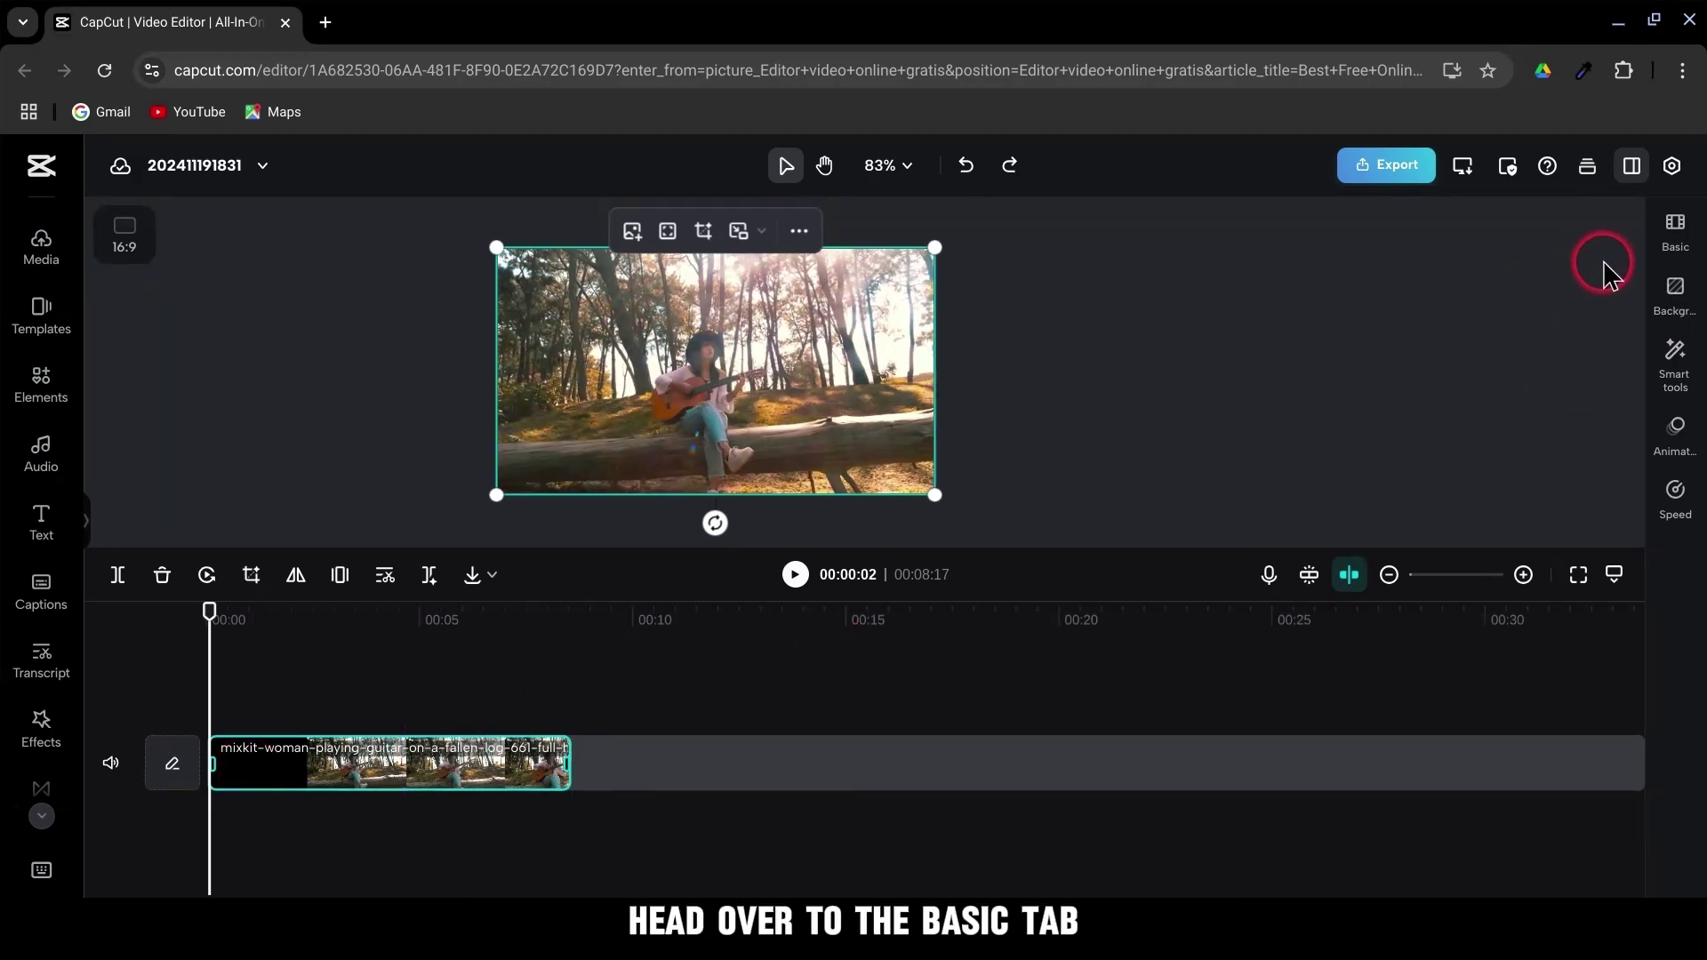
{"action": "left_click", "coordinate": [1672, 232]}
{"action": "left_click", "coordinate": [1617, 334]}
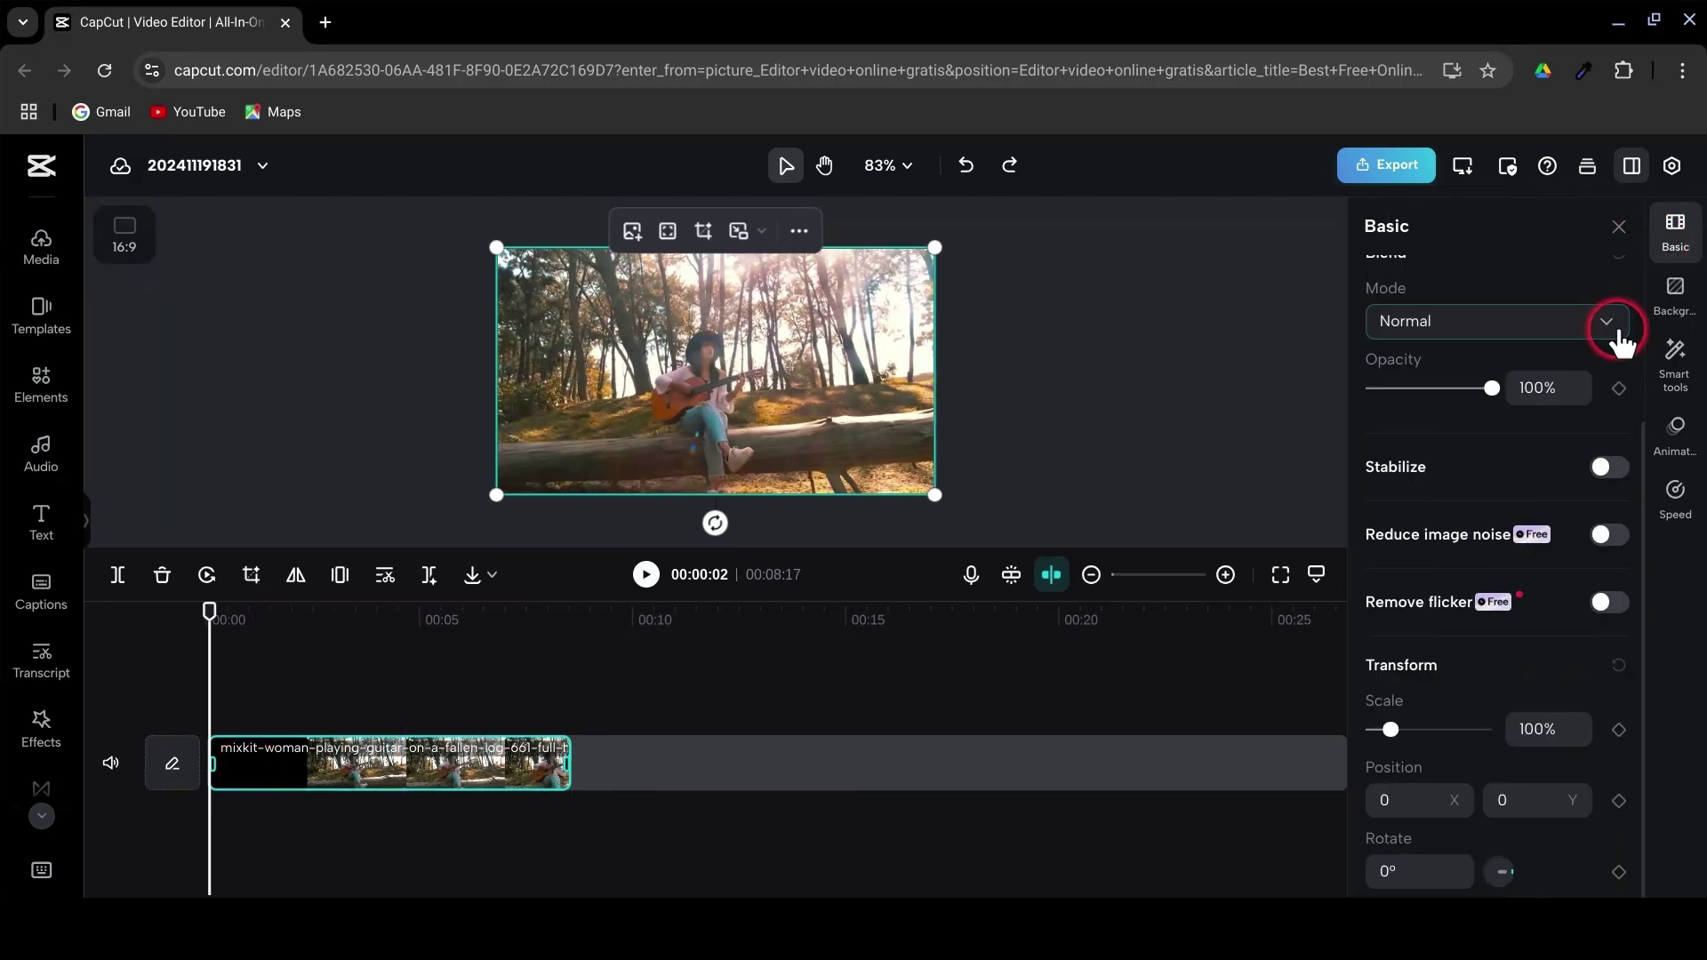
{"action": "left_click_drag", "start_coordinate": [1394, 735], "coordinate": [1402, 738]}
Move the video to Position X 108 and add a Position keyframe at the clip start
{"action": "mouse_move", "coordinate": [797, 363]}
{"action": "left_mouse_down"}
{"action": "mouse_move", "coordinate": [765, 370]}
{"action": "mouse_move", "coordinate": [805, 366]}
{"action": "left_mouse_up"}
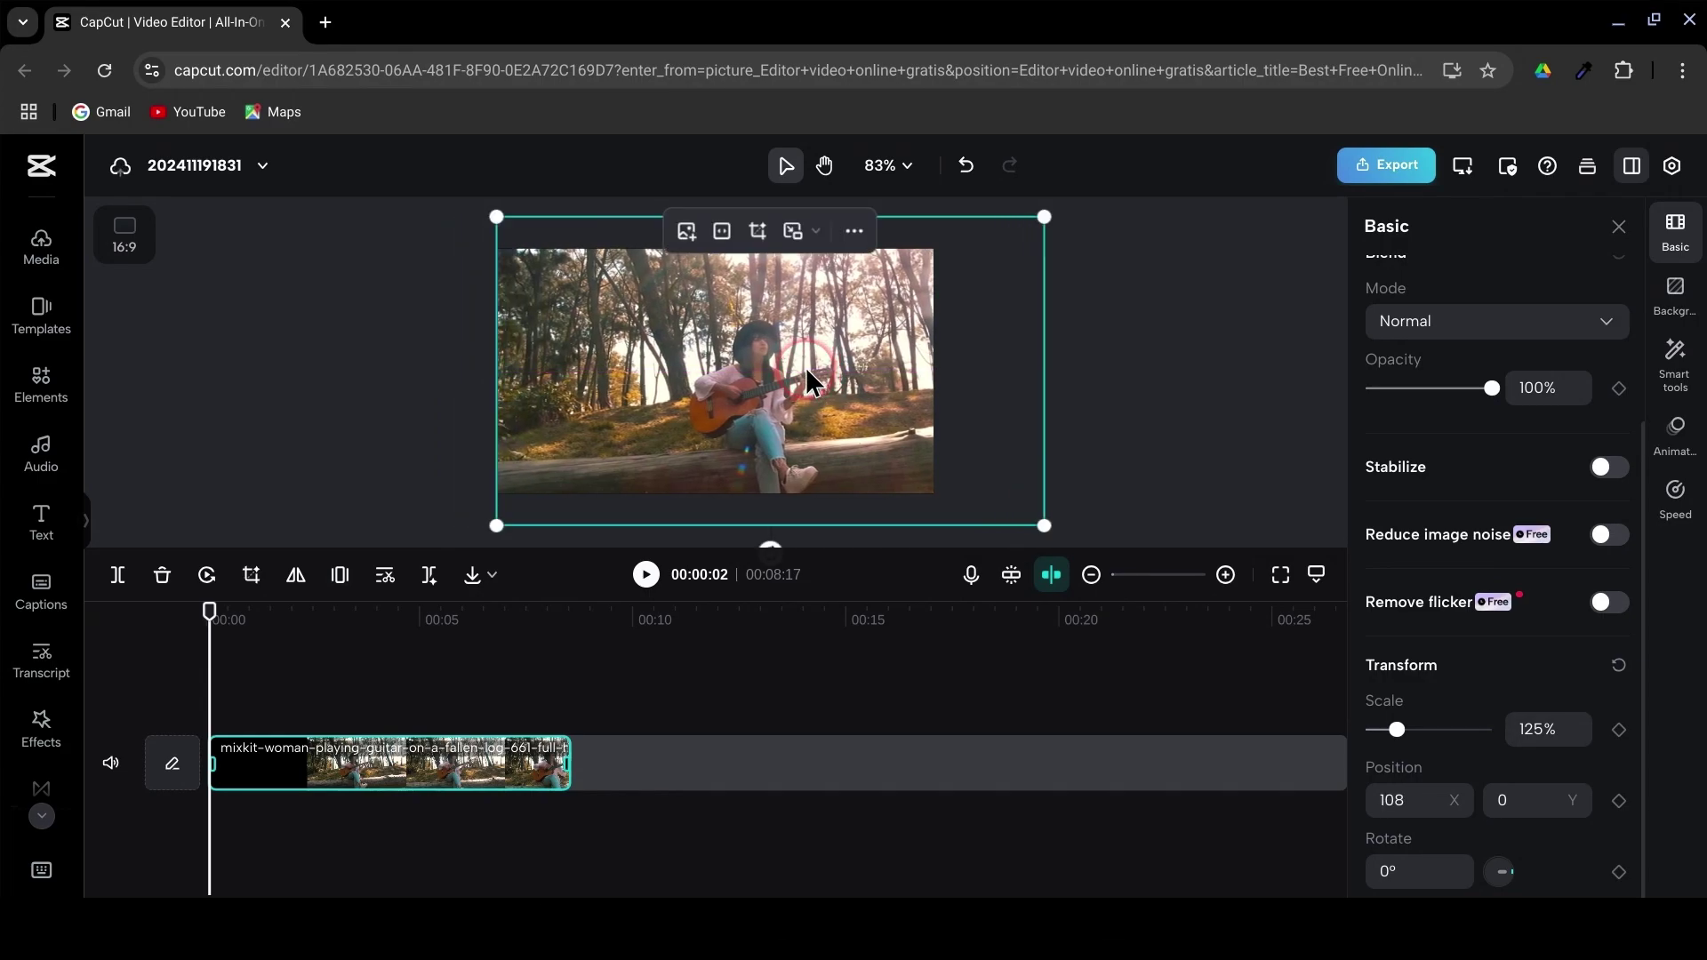
{"action": "left_click", "coordinate": [1084, 627]}
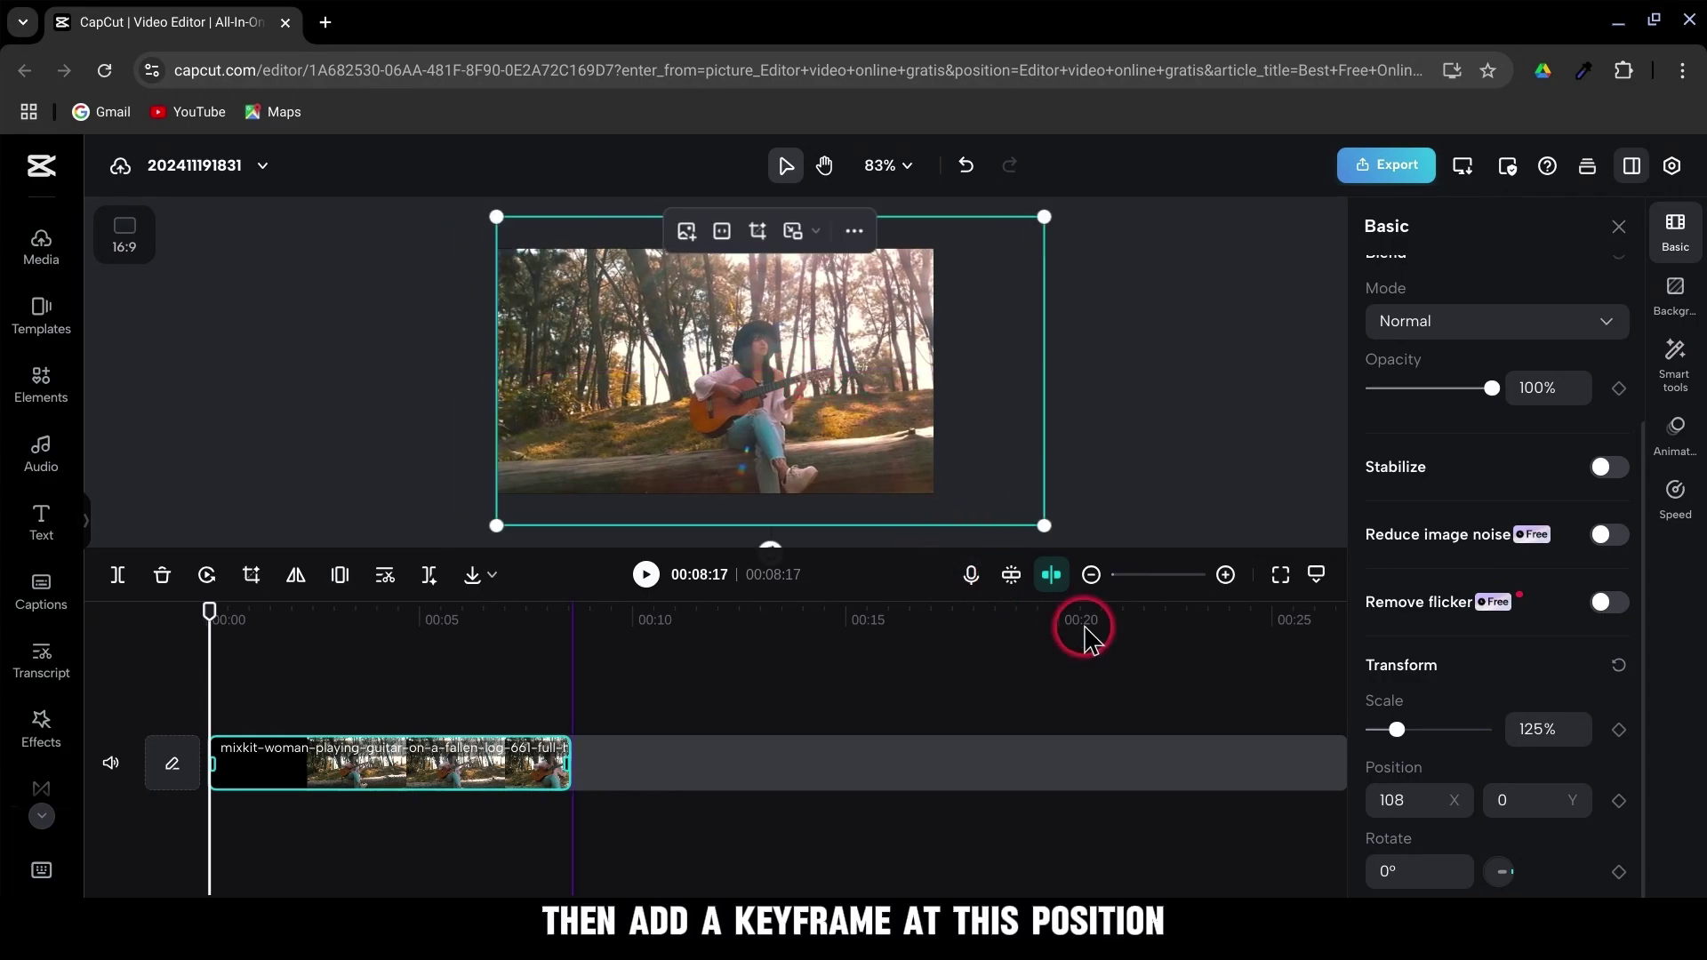
{"action": "left_click", "coordinate": [1619, 801]}
At the clip end, move the video to Position X -108, then replay from the start
{"action": "left_click_drag", "start_coordinate": [240, 636], "coordinate": [568, 674]}
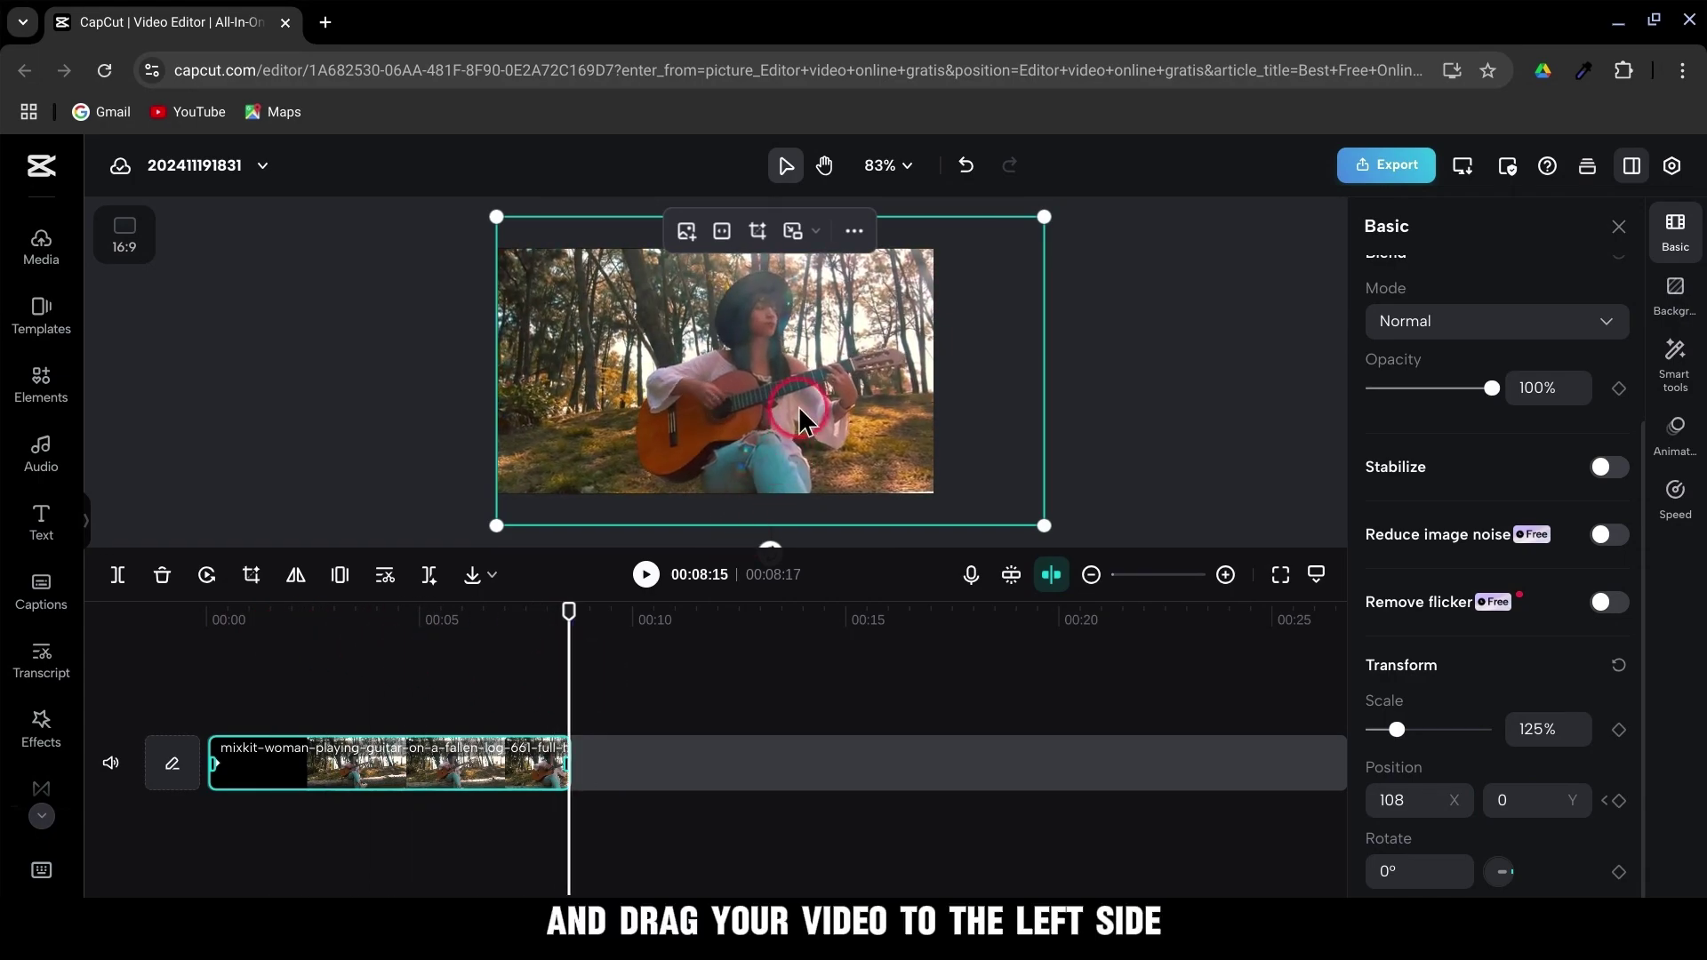
{"action": "left_click_drag", "start_coordinate": [799, 416], "coordinate": [694, 412]}
{"action": "left_click", "coordinate": [1043, 436]}
{"action": "left_click", "coordinate": [1619, 227]}
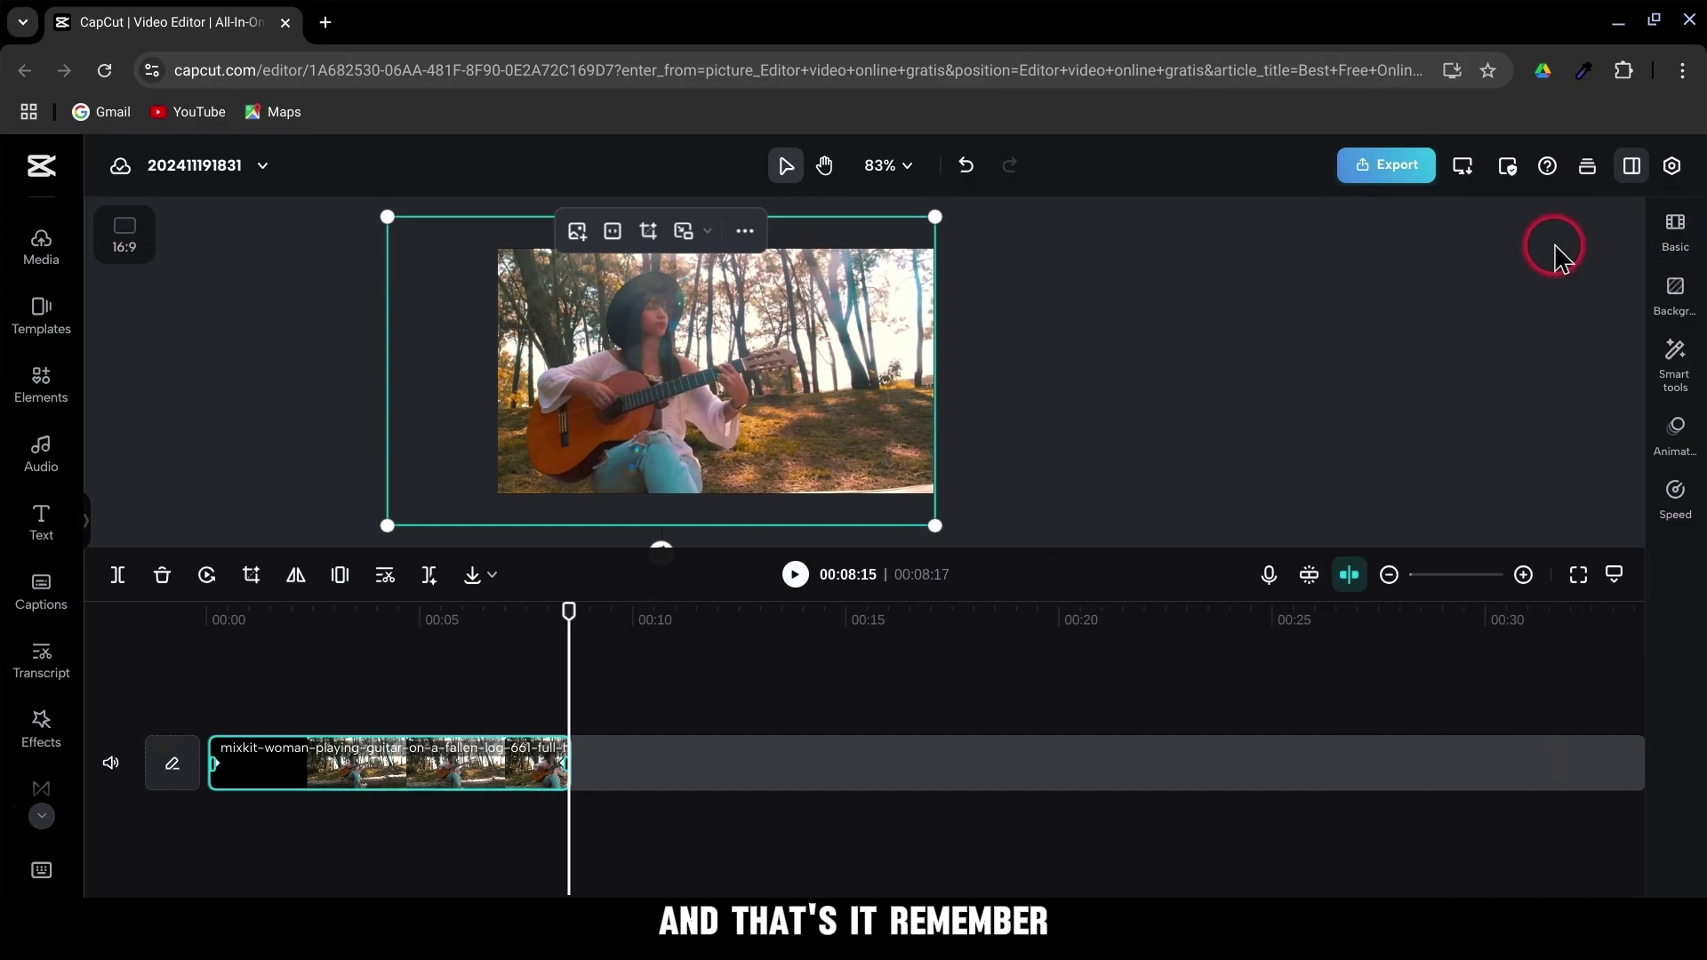
{"action": "left_click", "coordinate": [203, 697]}
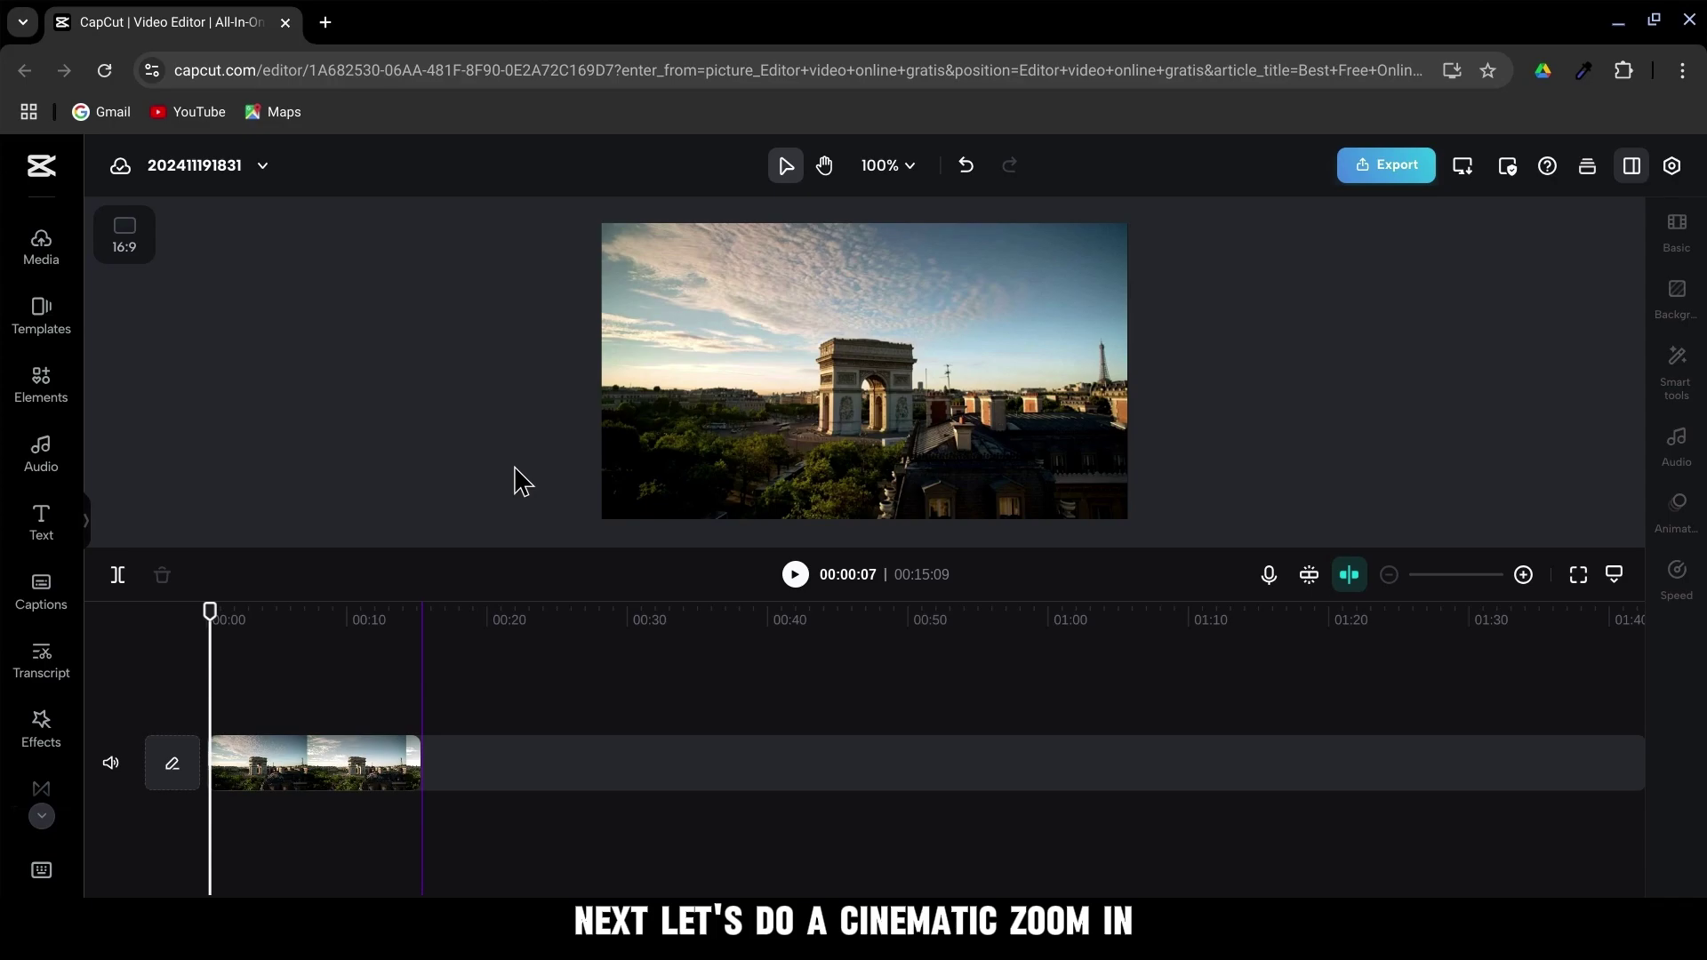
Keyframe the Arc de Triomphe clip's scale from 100% at its start to 150% at its end
{"action": "left_click", "coordinate": [259, 772]}
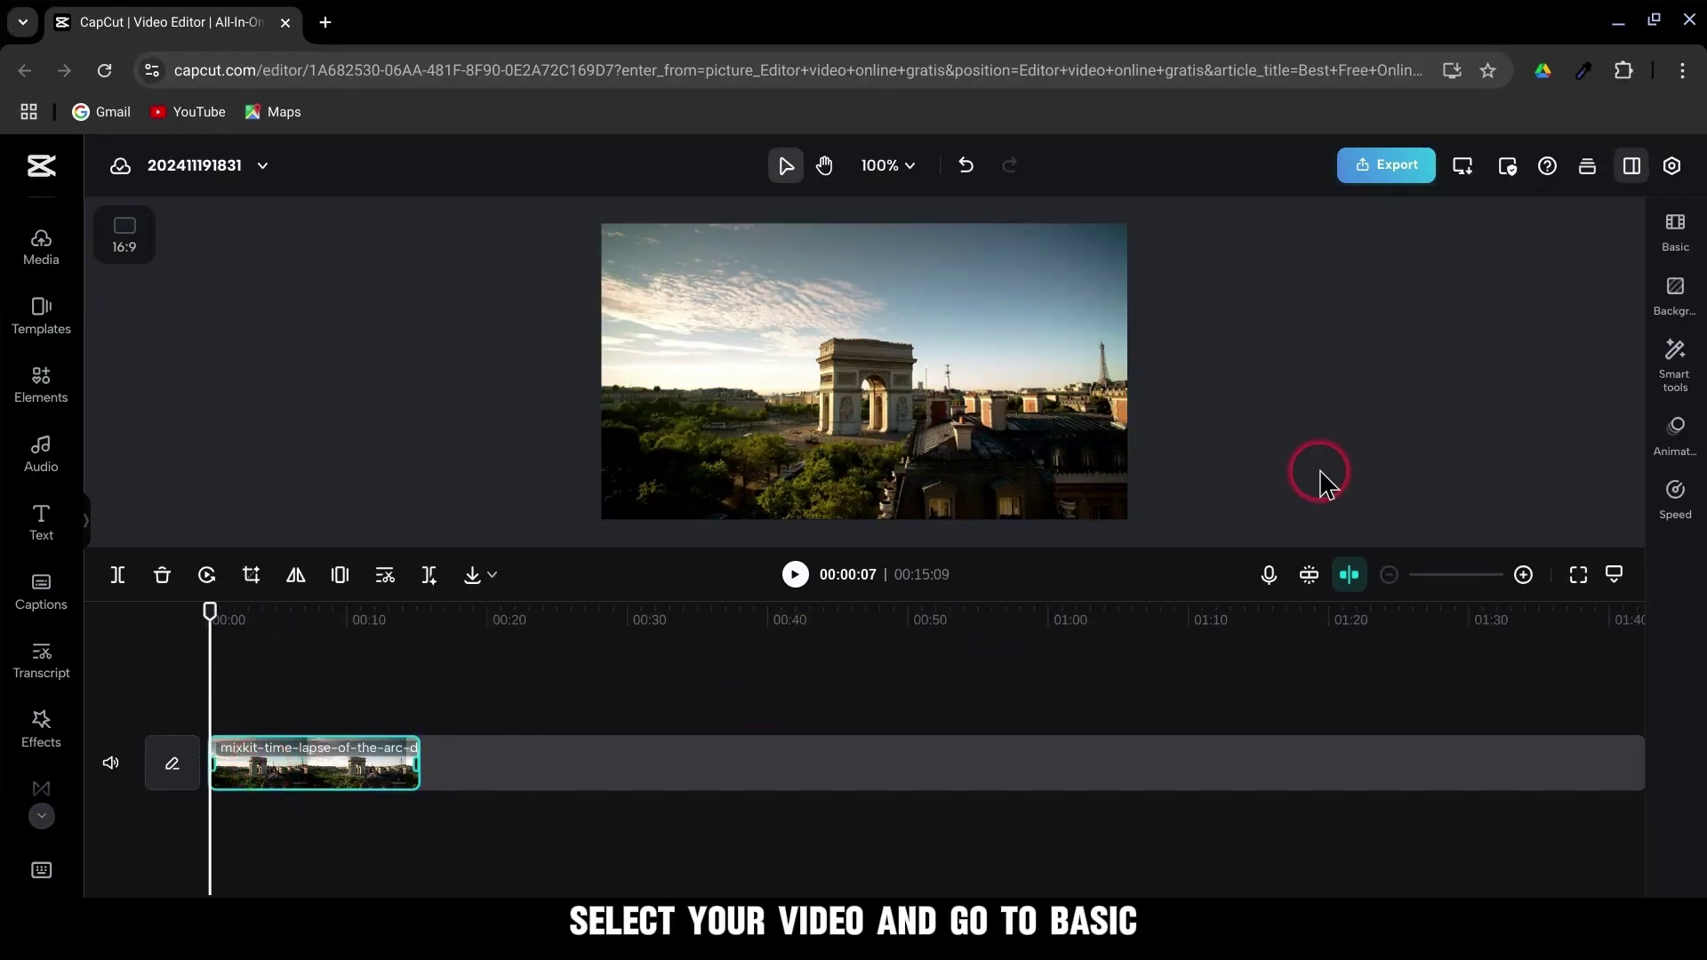
{"action": "left_click", "coordinate": [1674, 230]}
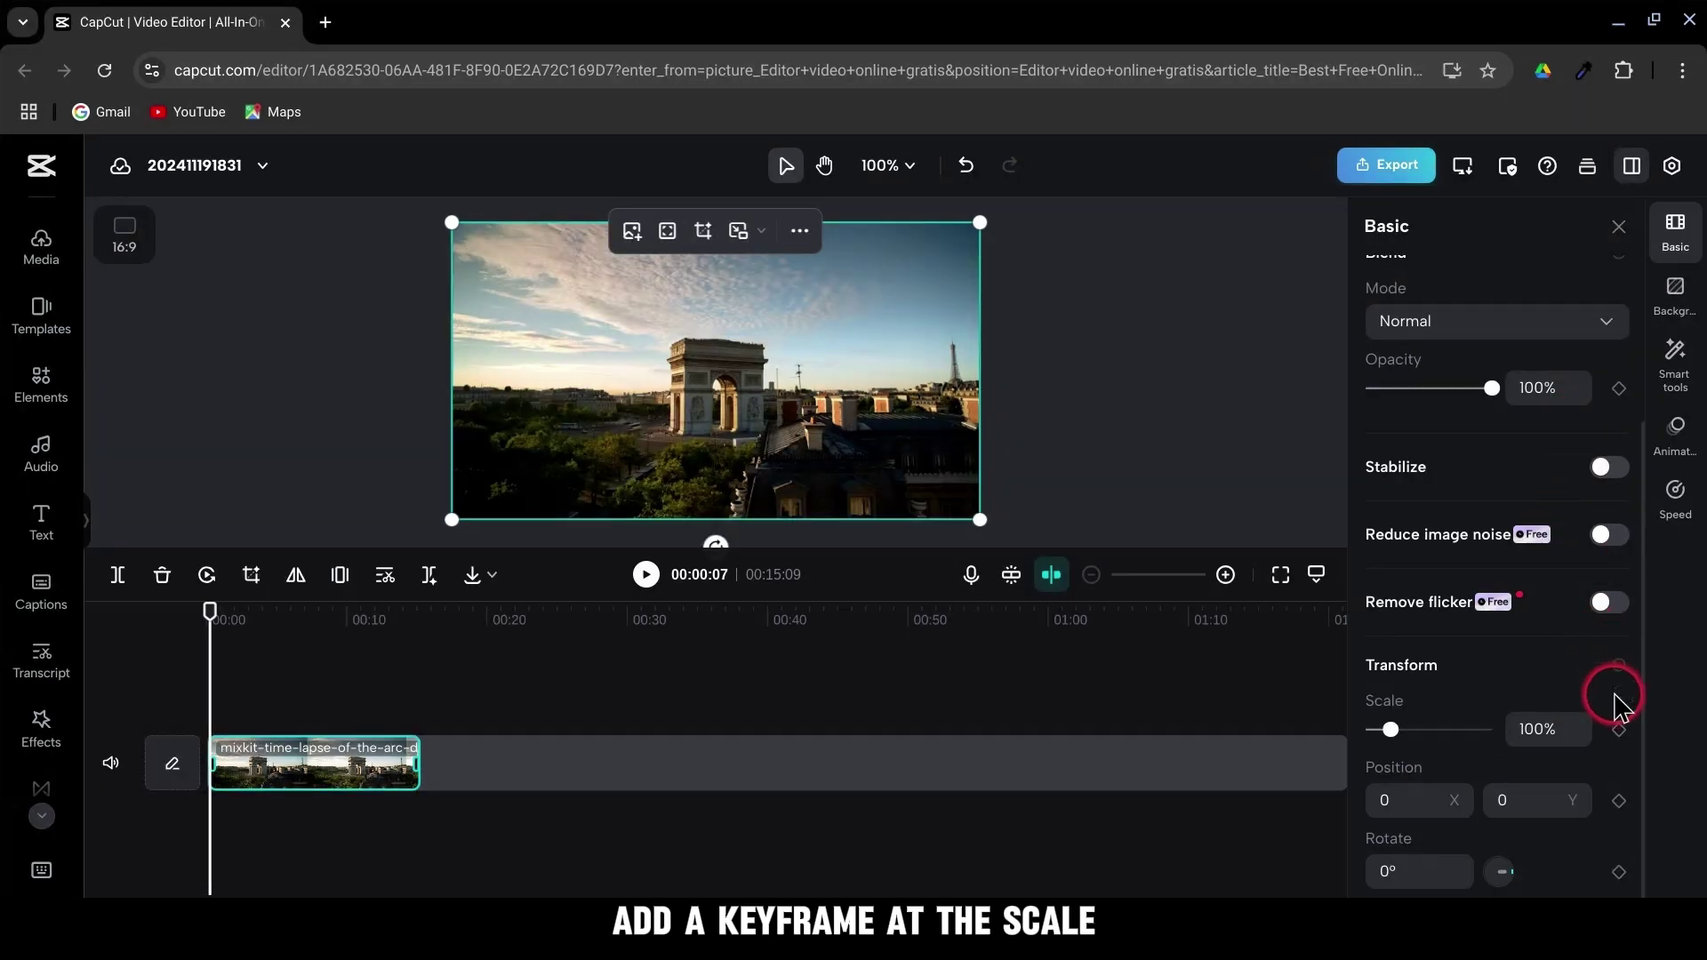
{"action": "left_click_drag", "start_coordinate": [210, 648], "coordinate": [413, 680]}
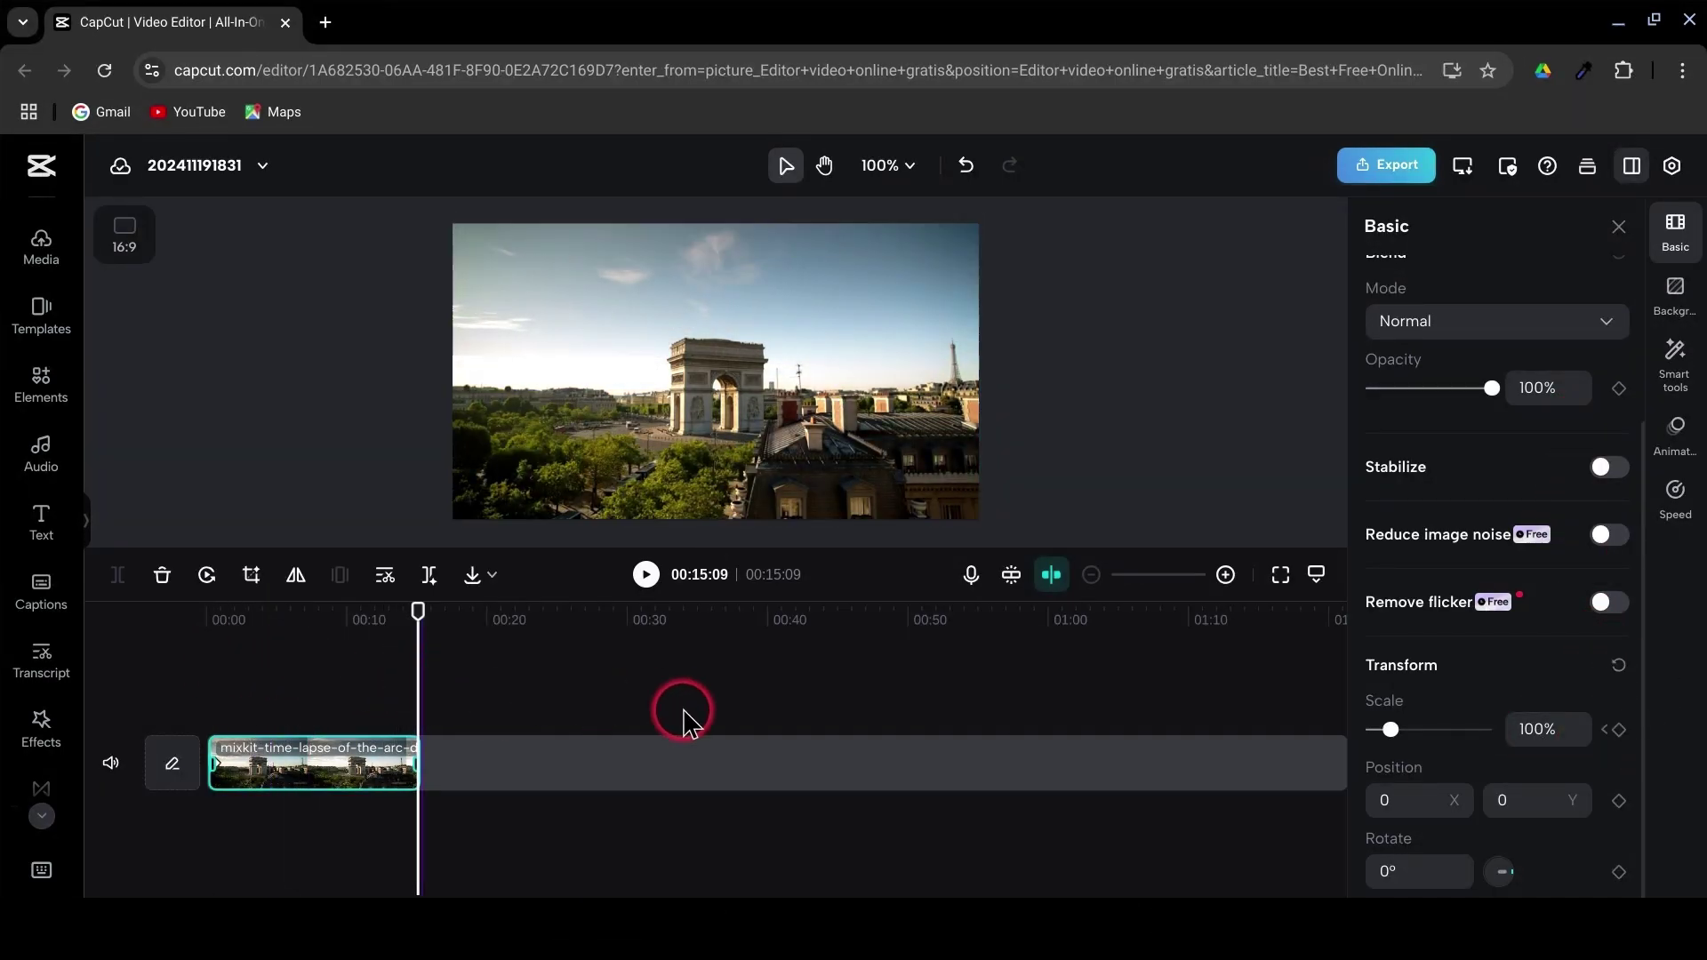
{"action": "left_click_drag", "start_coordinate": [1389, 737], "coordinate": [1403, 731]}
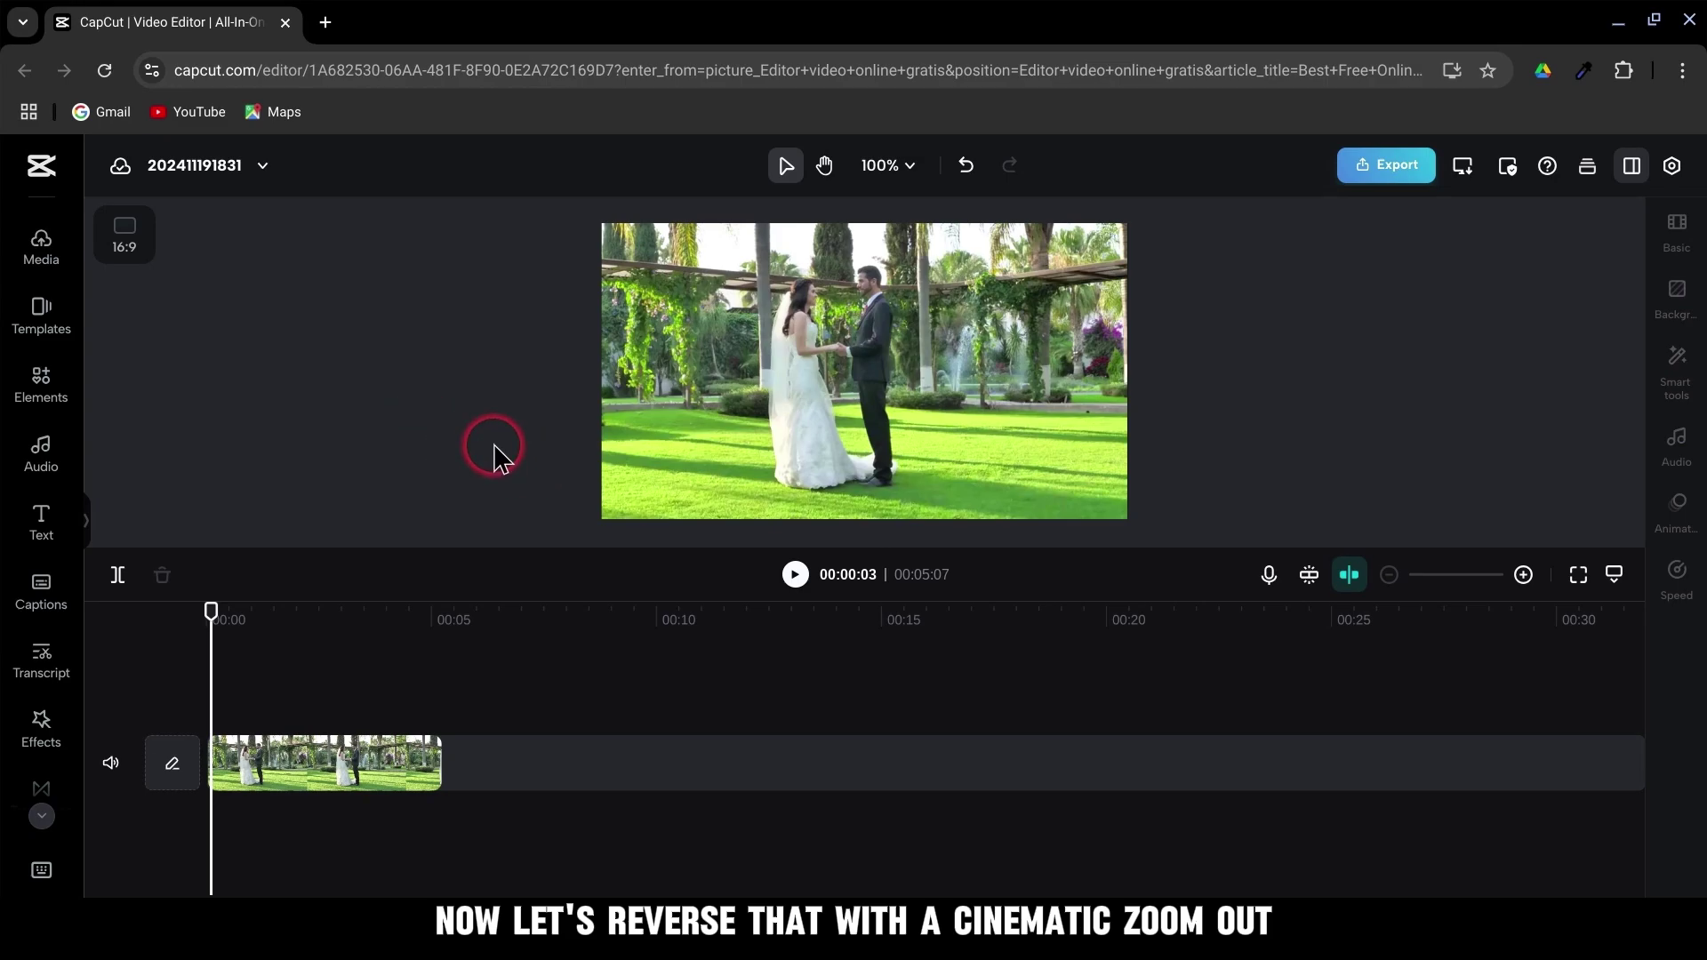
Scale the wedding clip to 140% and add a Scale keyframe at its start
{"action": "left_click", "coordinate": [391, 762]}
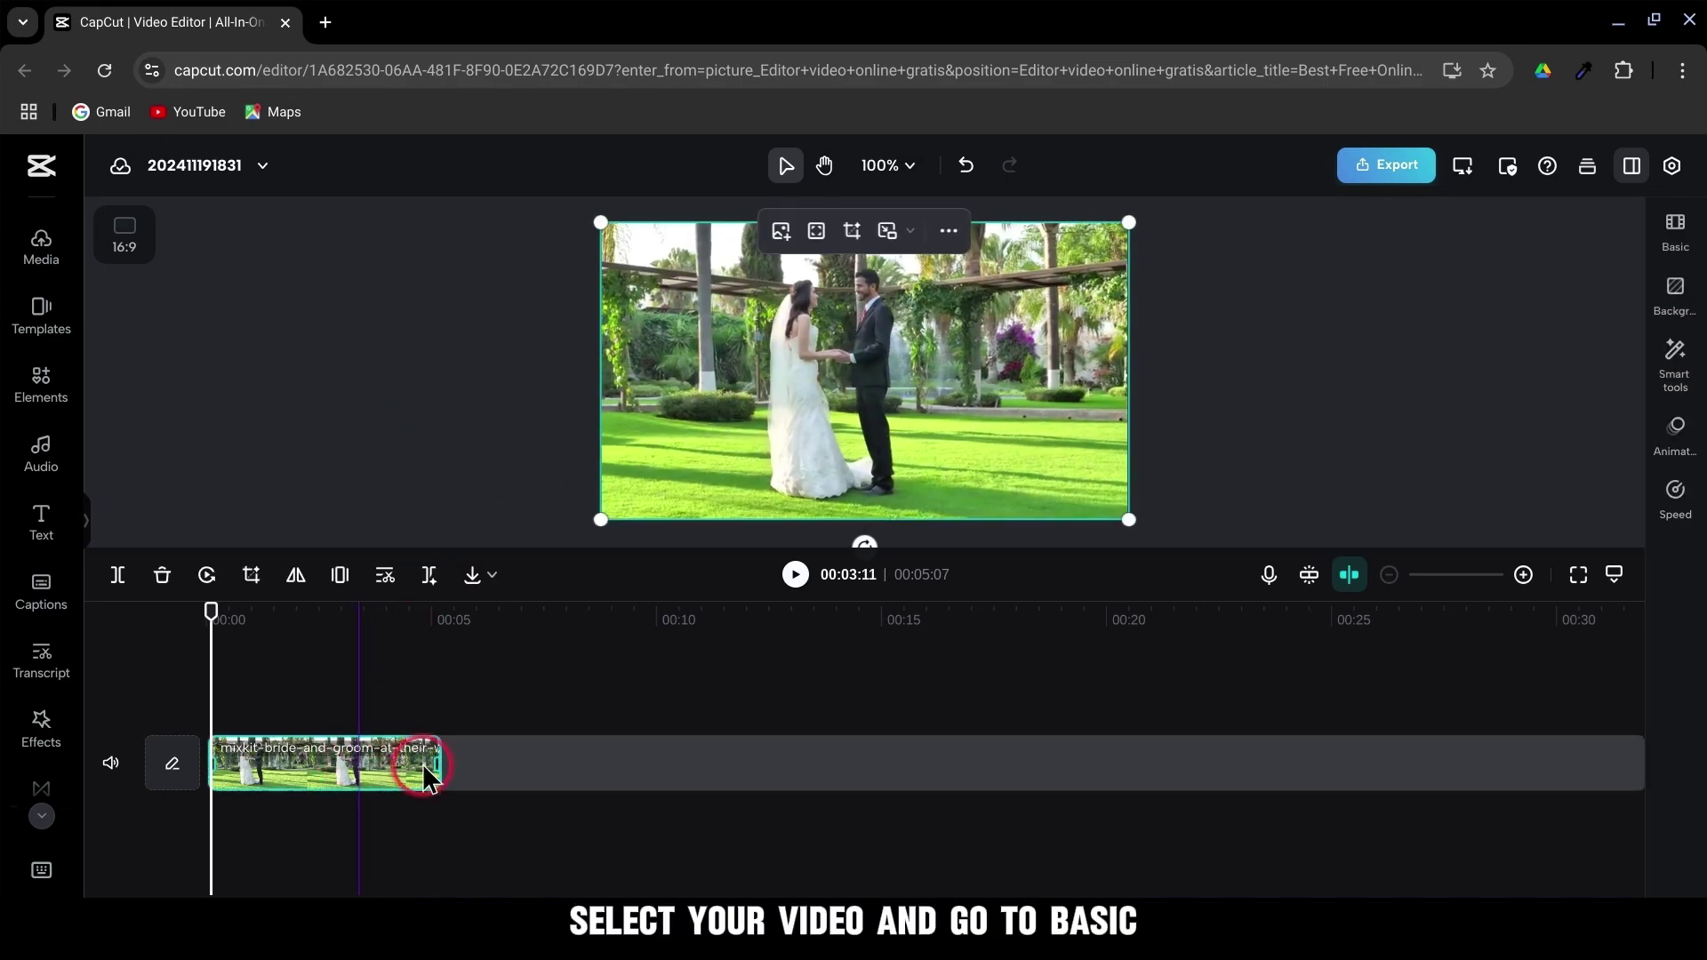
{"action": "left_click", "coordinate": [1673, 233]}
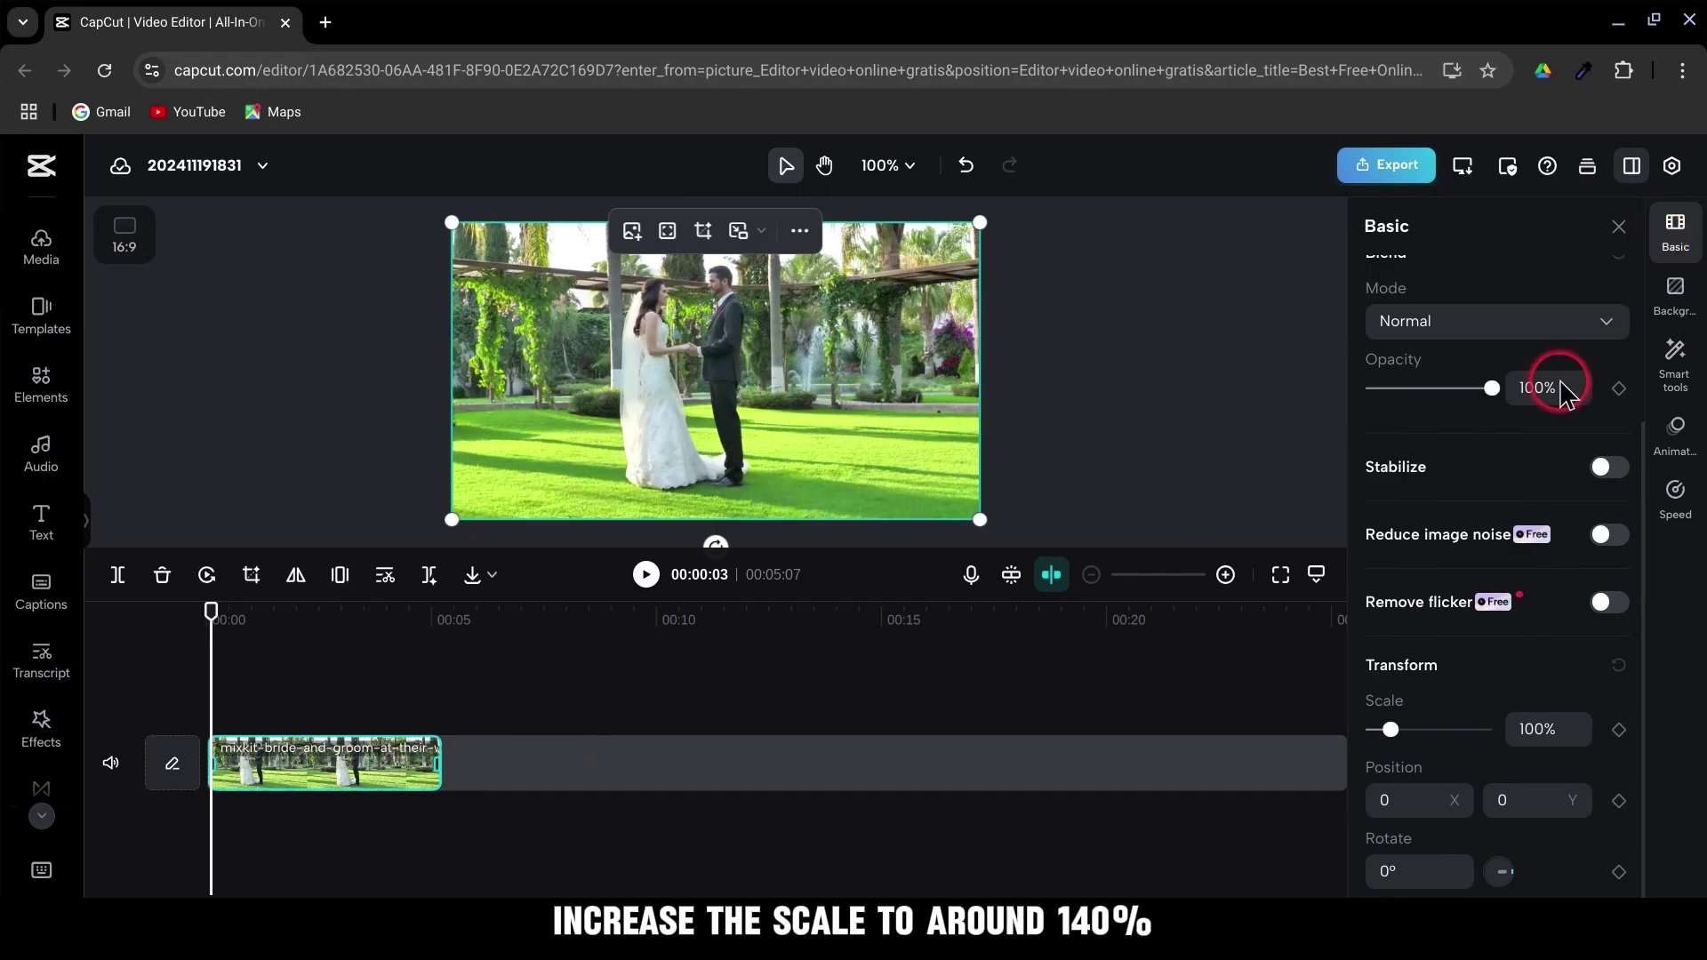
{"action": "left_click_drag", "start_coordinate": [1392, 730], "coordinate": [1401, 731]}
{"action": "left_click", "coordinate": [1576, 738]}
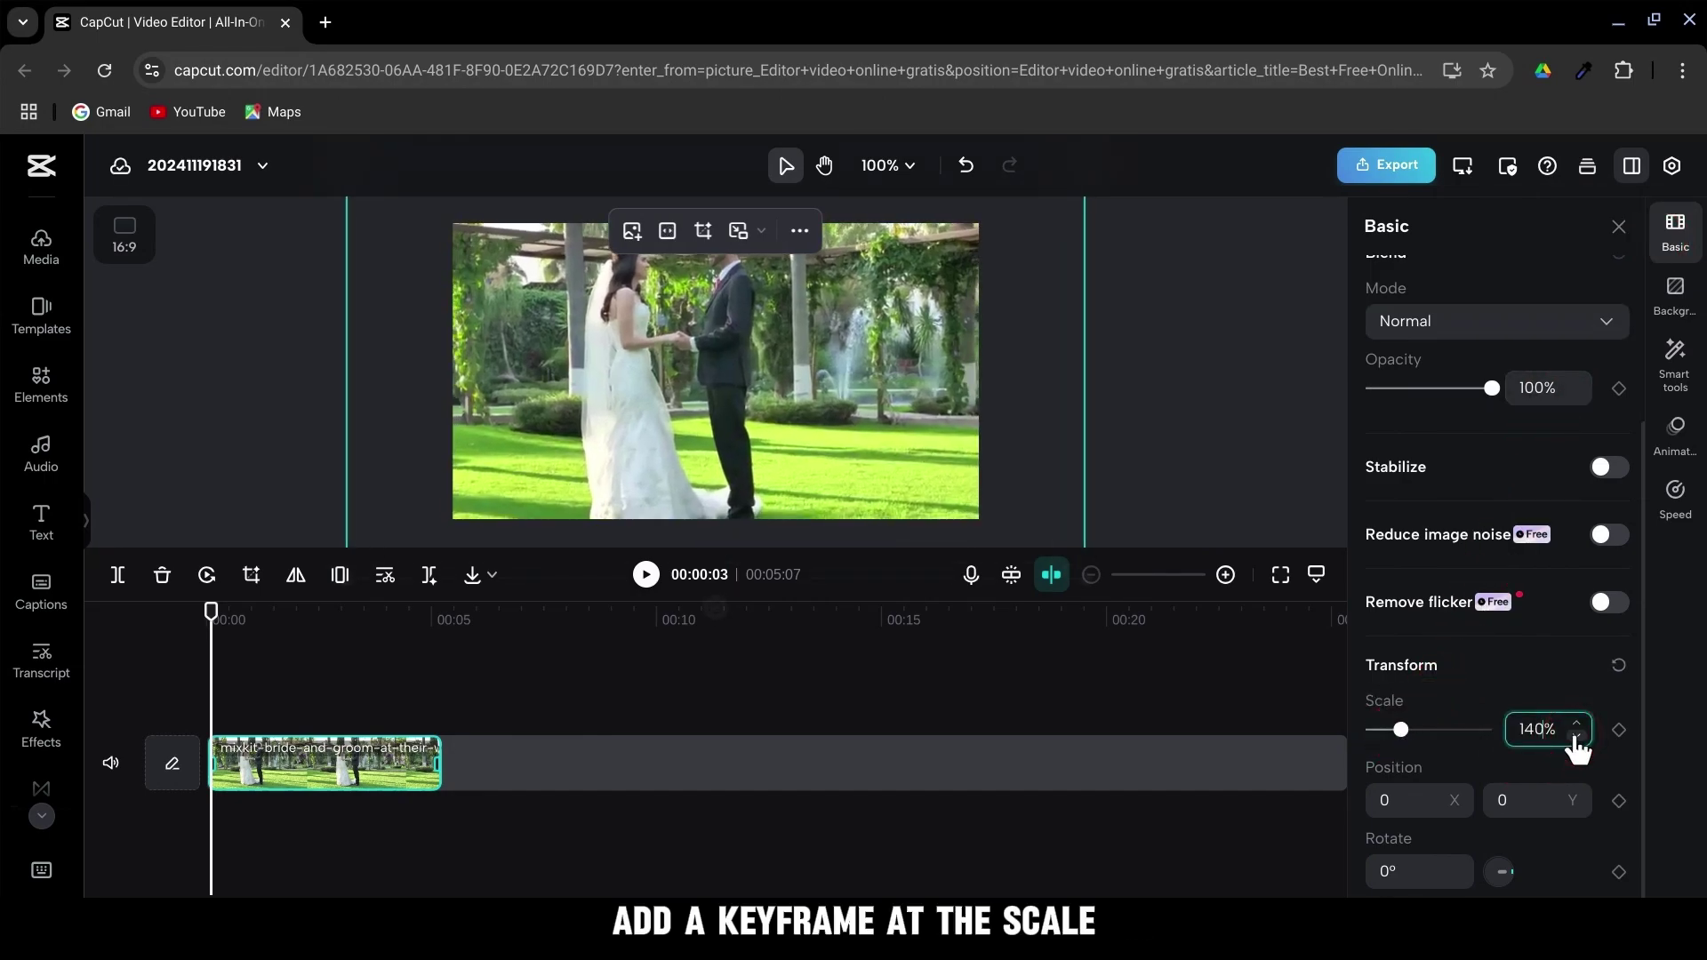
{"action": "left_click", "coordinate": [1619, 734]}
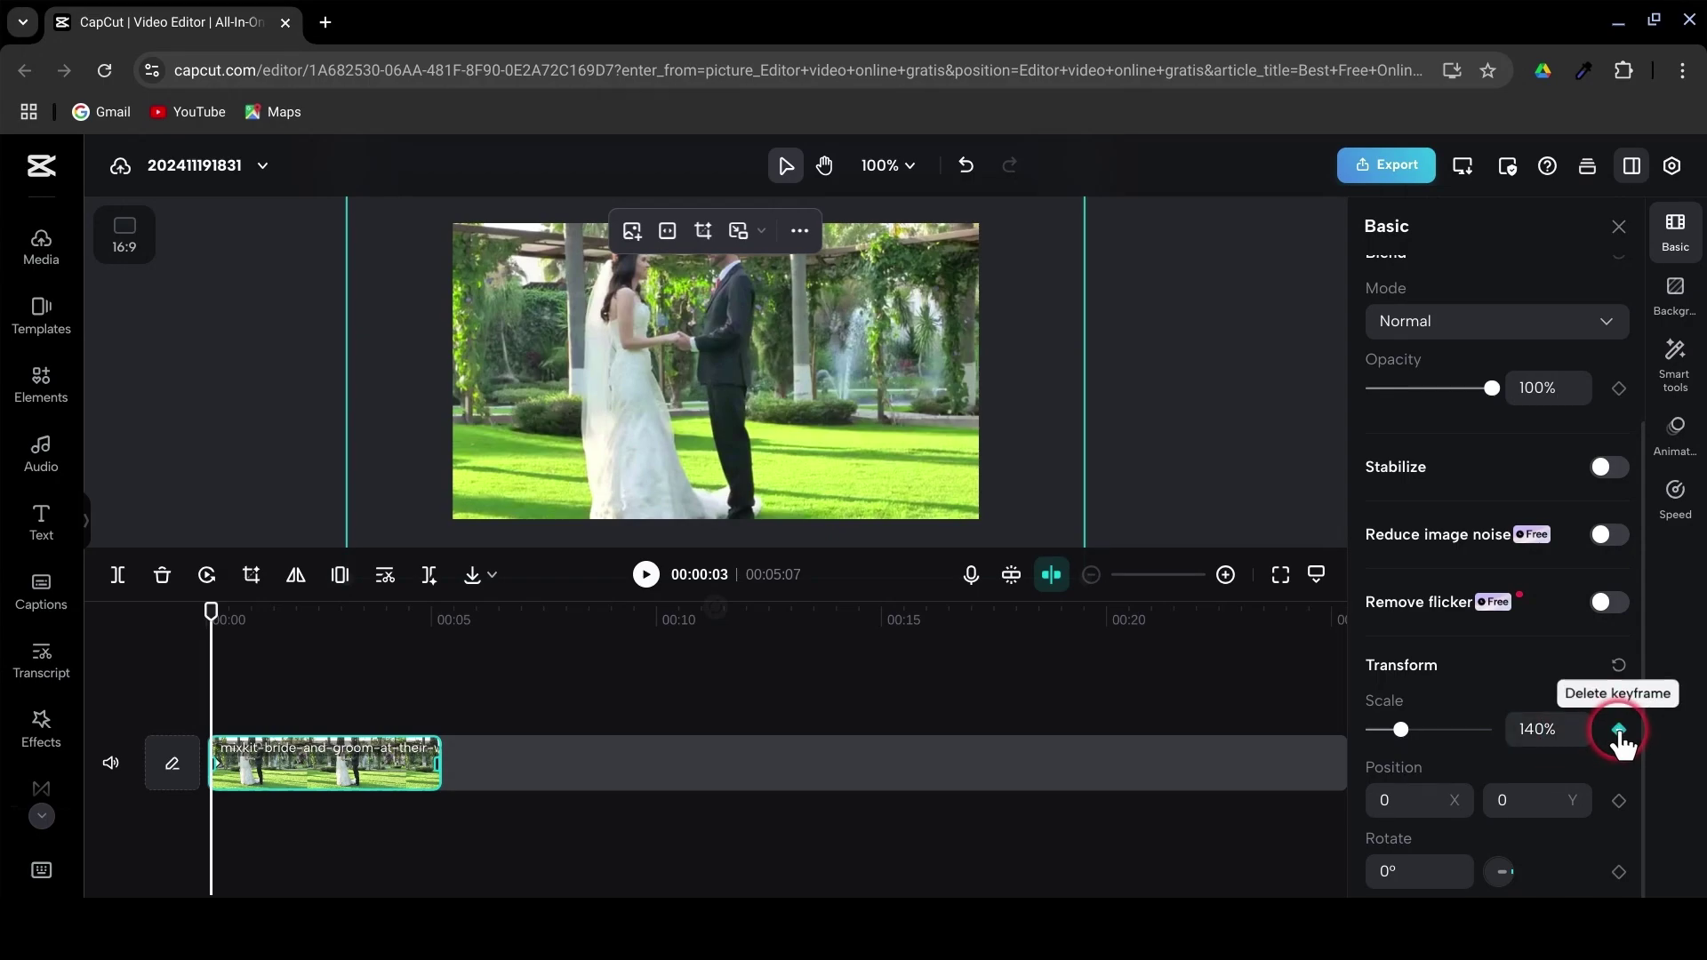
At the end of the wedding clip, bring the scale back down to 100%
{"action": "left_click_drag", "start_coordinate": [211, 614], "coordinate": [438, 659]}
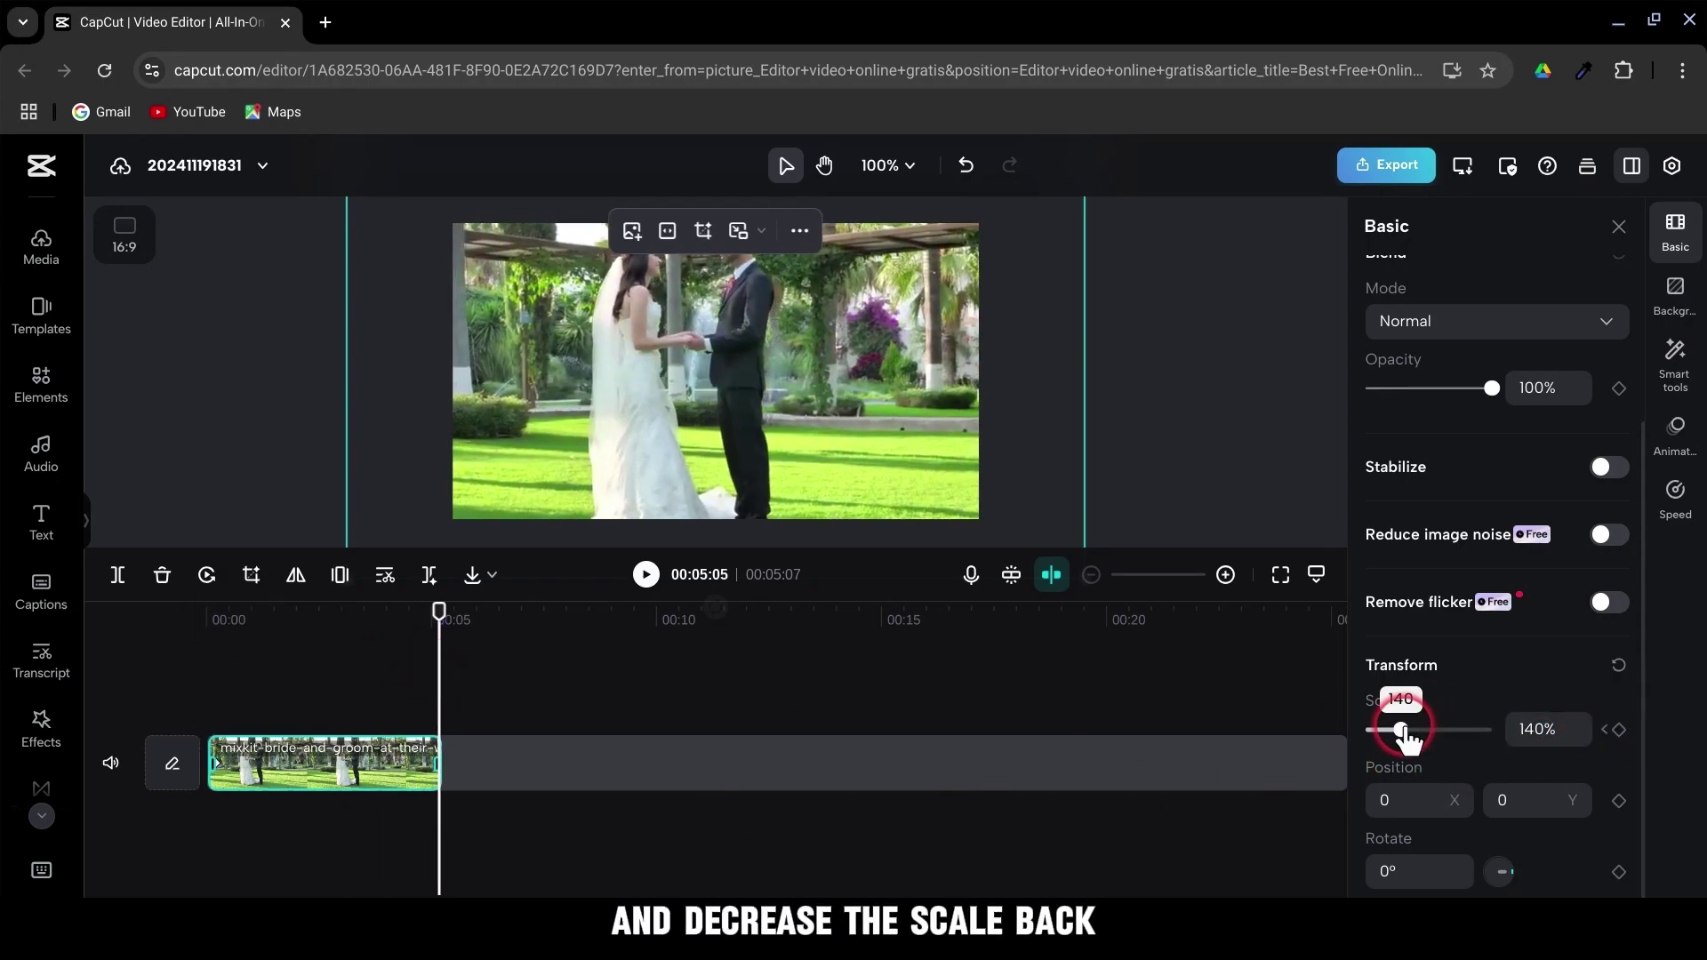
{"action": "left_click_drag", "start_coordinate": [1400, 729], "coordinate": [1392, 729]}
{"action": "left_click", "coordinate": [1575, 738]}
{"action": "left_click", "coordinate": [1575, 737]}
{"action": "left_click", "coordinate": [1575, 738]}
{"action": "left_click", "coordinate": [1575, 738]}
{"action": "left_click", "coordinate": [1575, 737]}
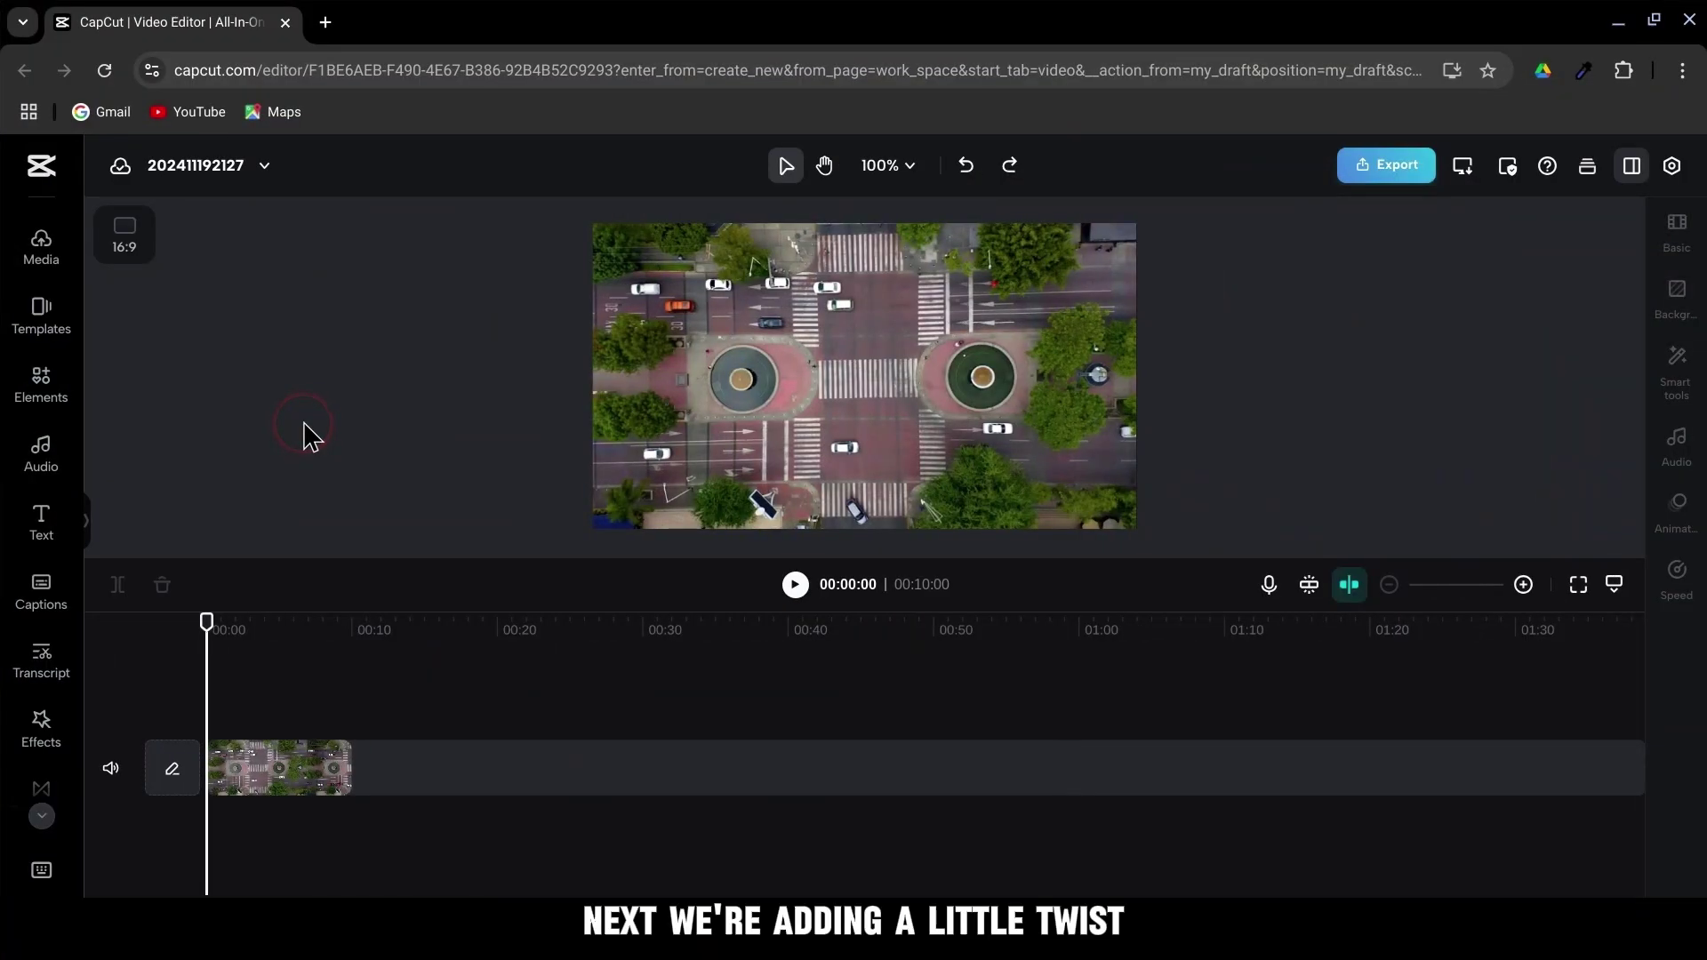
Add Scale and Rotate keyframes to the city clip, then raise Scale to 110% at its end
{"action": "left_click", "coordinate": [255, 789]}
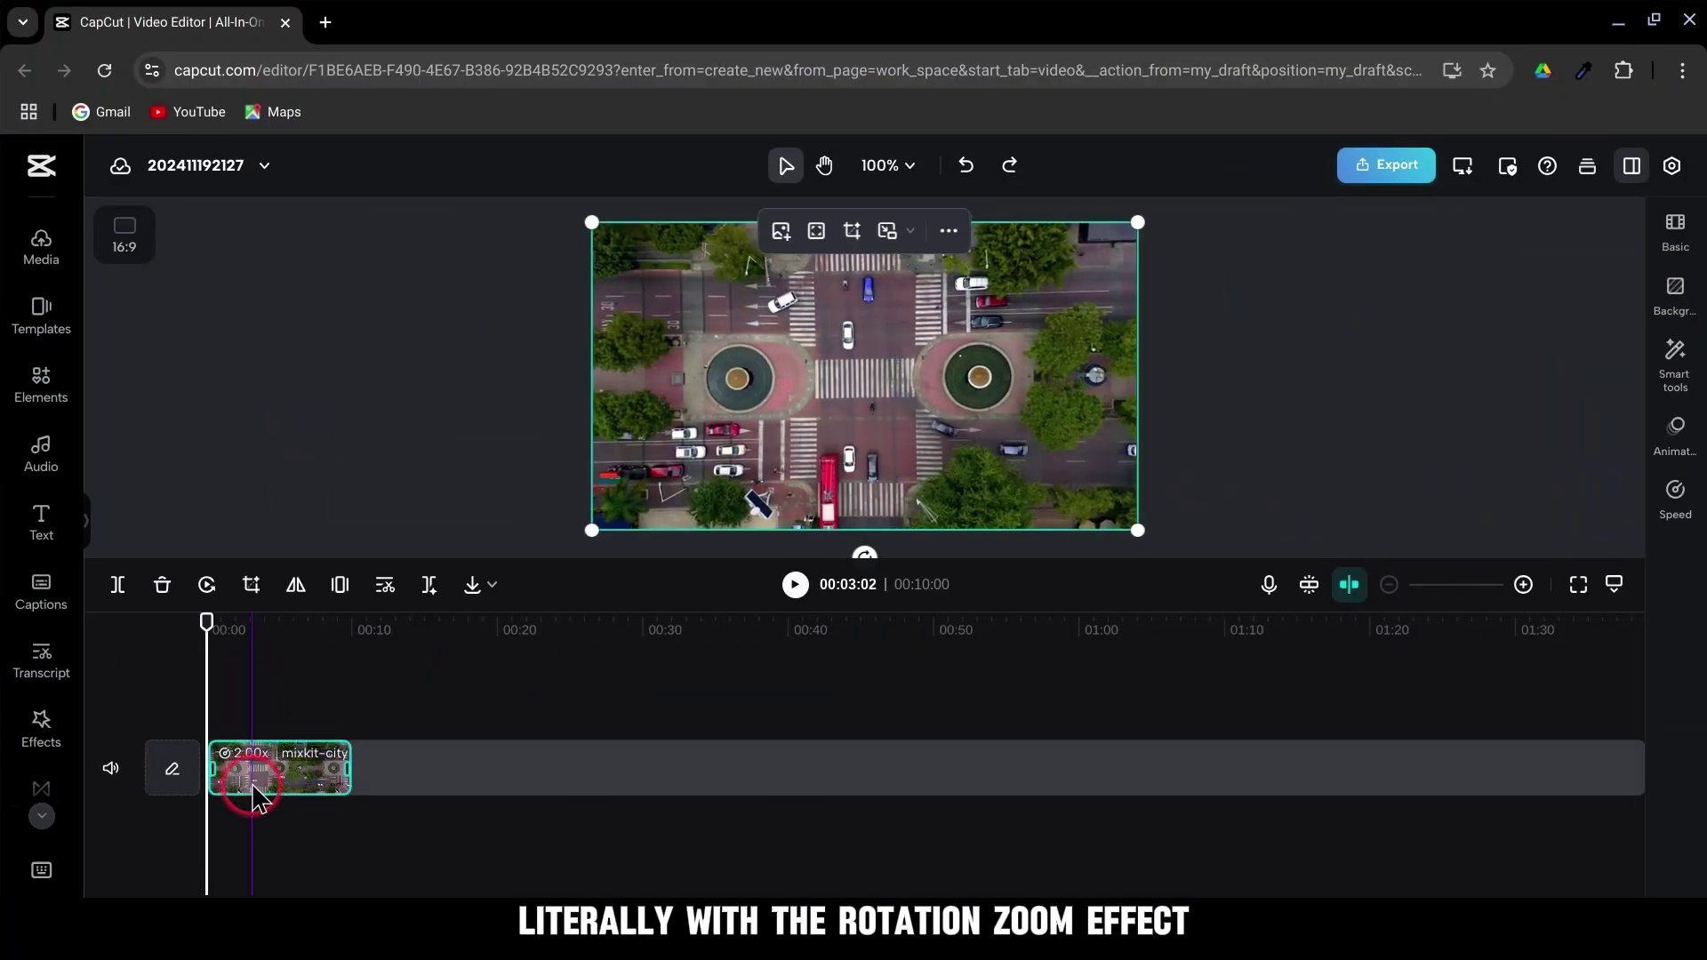
{"action": "left_click", "coordinate": [1675, 236]}
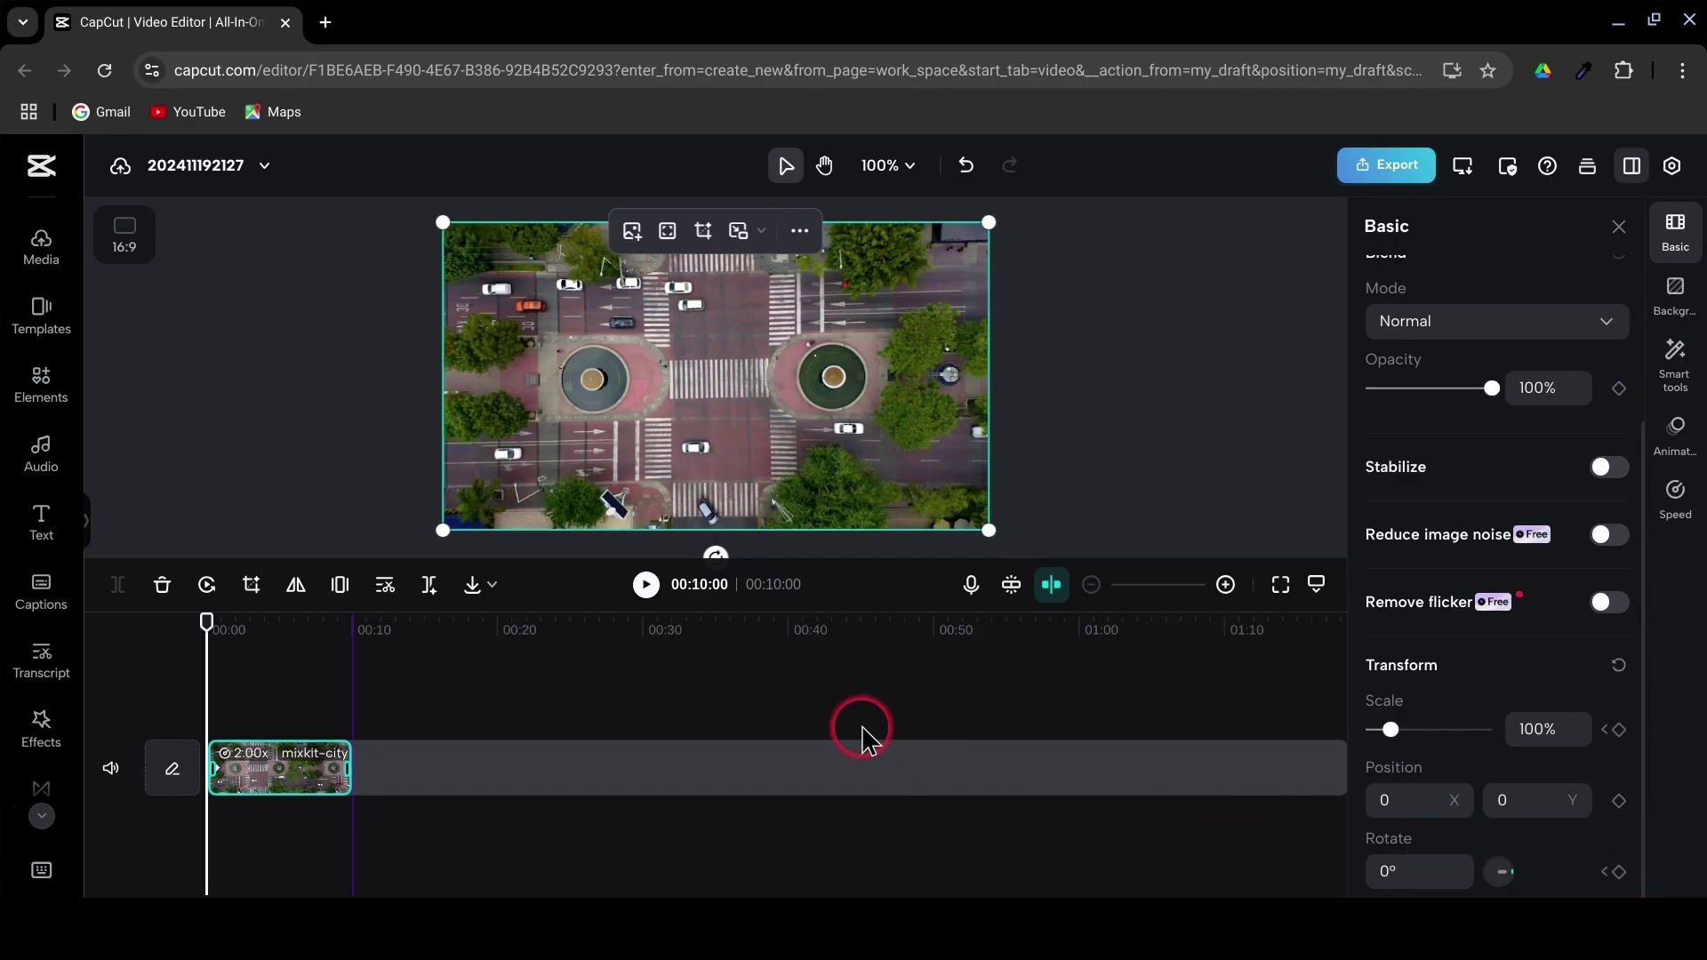
{"action": "left_click_drag", "start_coordinate": [219, 618], "coordinate": [348, 634]}
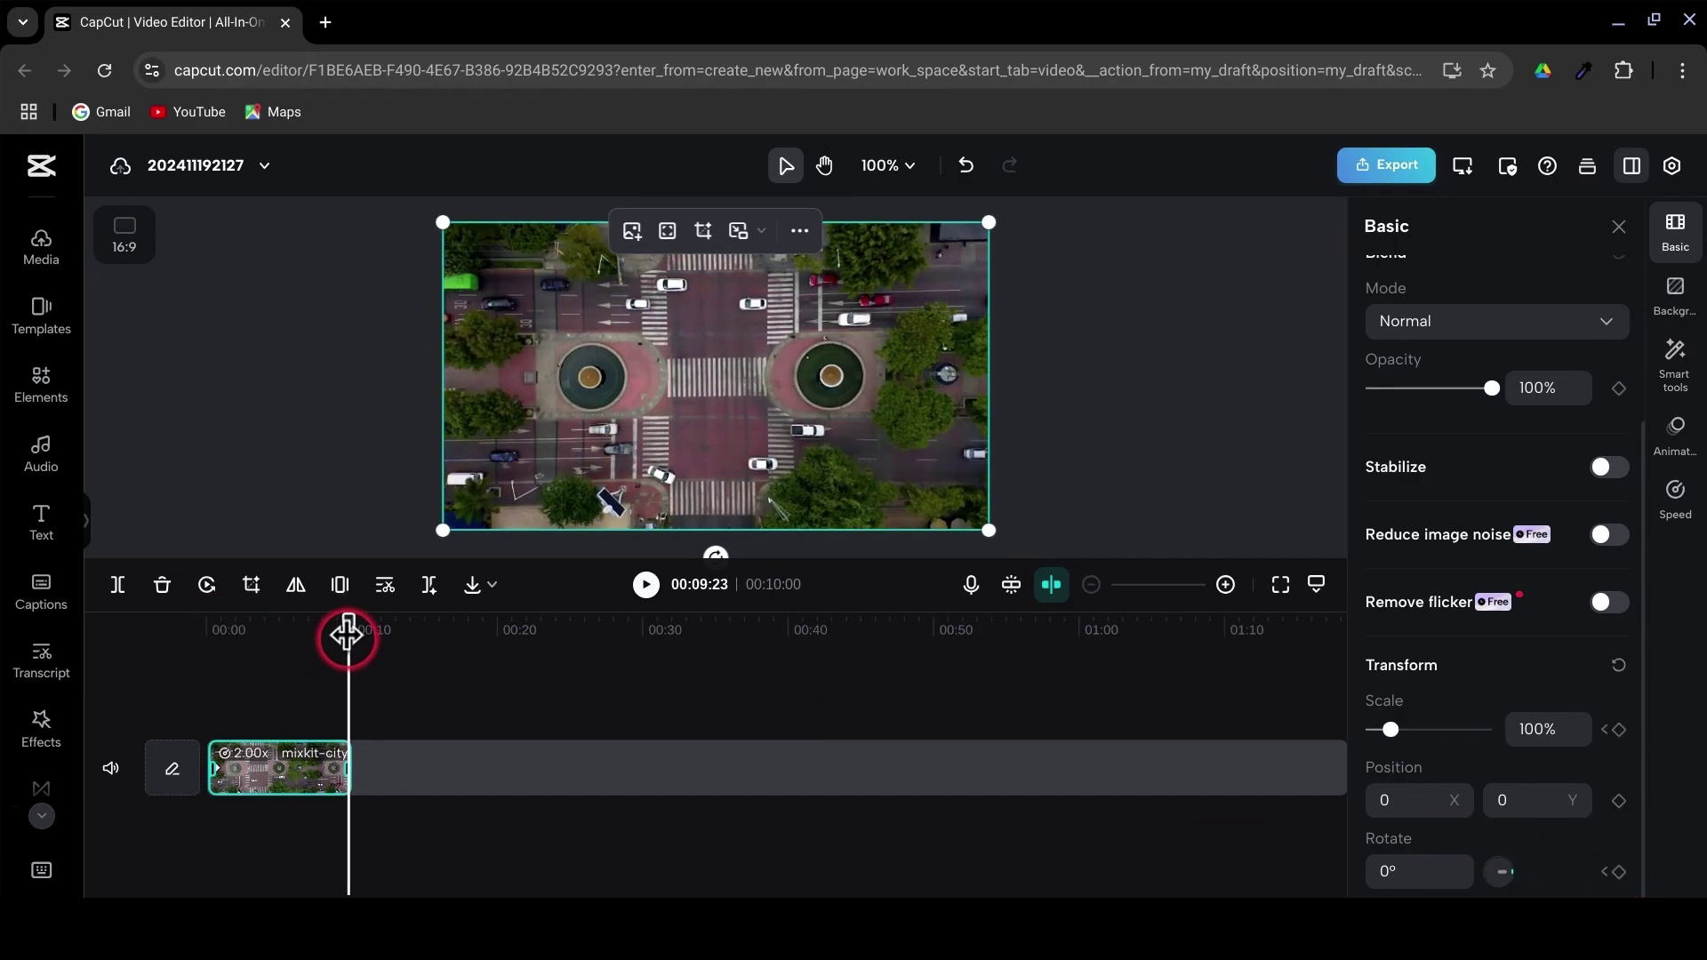
{"action": "left_click", "coordinate": [1579, 725]}
{"action": "left_click", "coordinate": [1579, 724]}
{"action": "left_click", "coordinate": [1579, 725]}
{"action": "left_click", "coordinate": [1579, 724]}
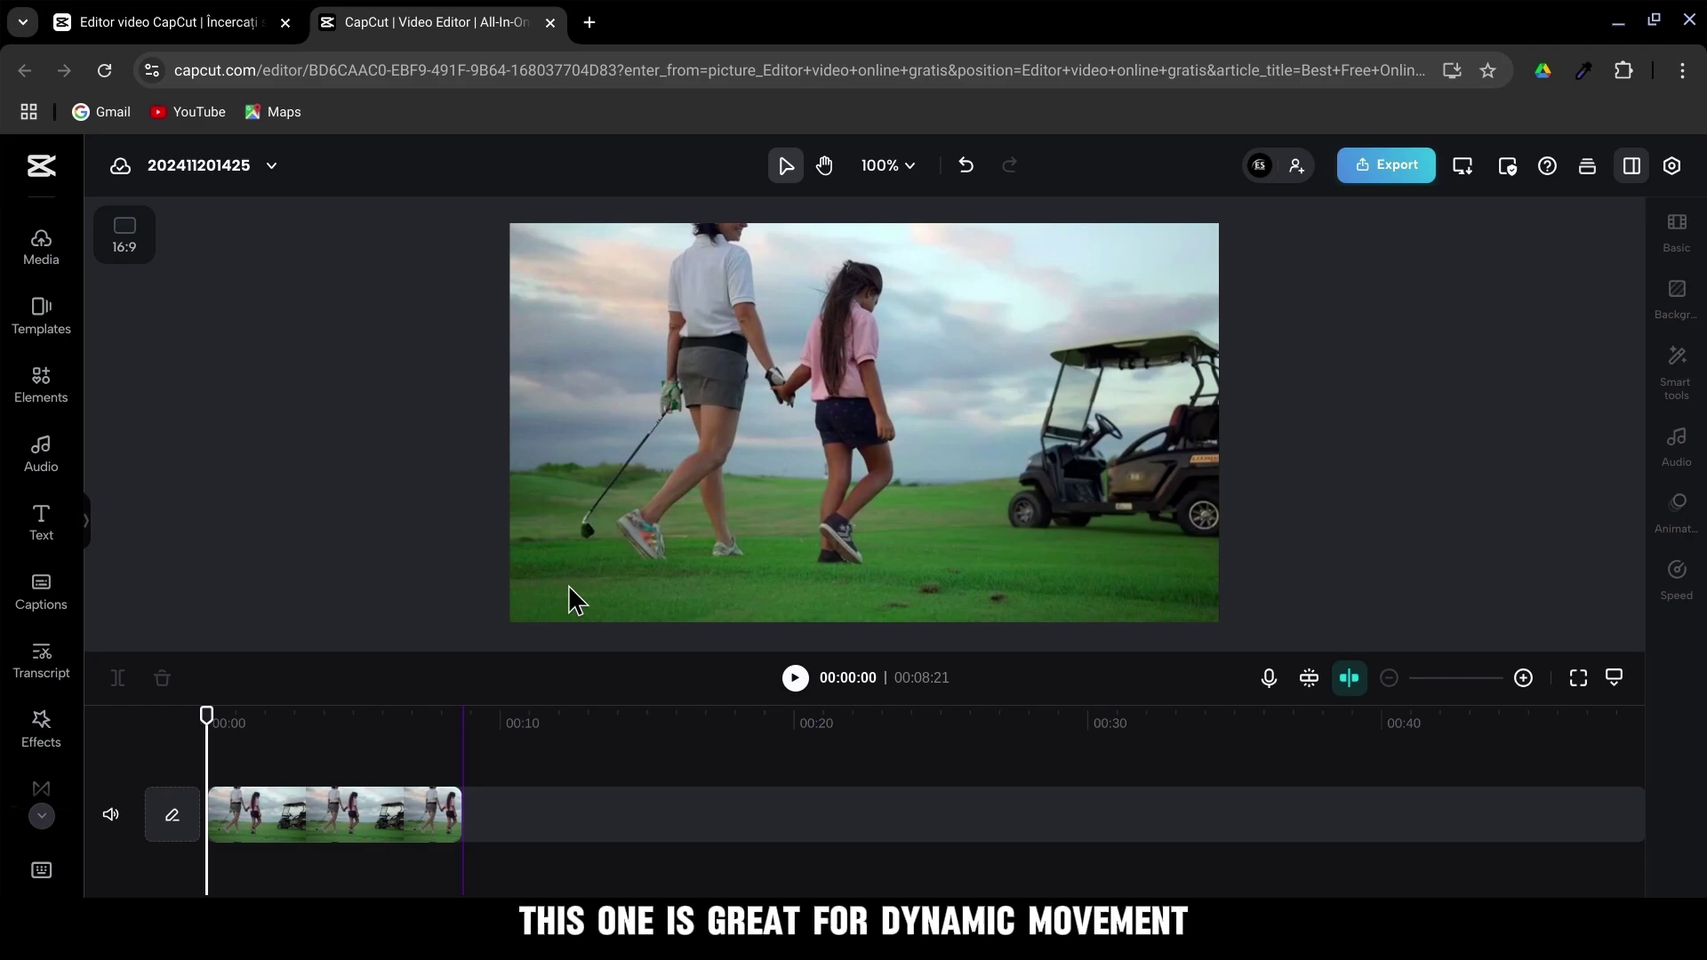
Scale the golf clip to 120%, shift it left, and add a Position keyframe at its start
{"action": "left_click", "coordinate": [336, 832]}
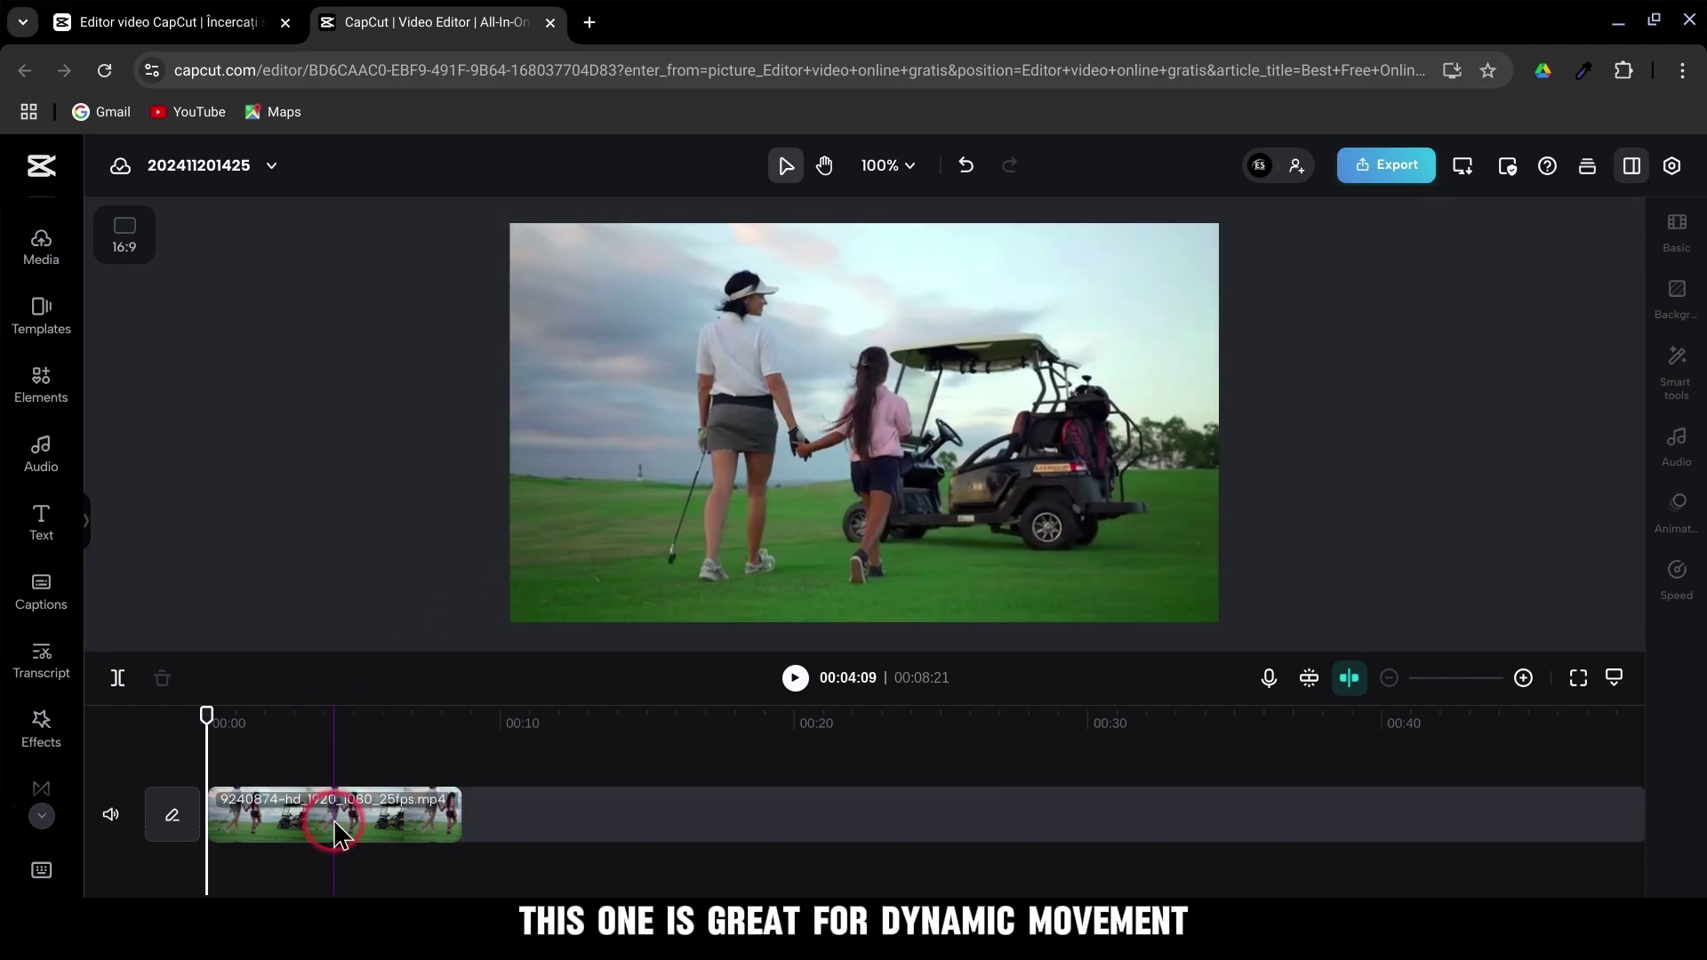
{"action": "left_click", "coordinate": [1675, 236]}
{"action": "scroll", "coordinate": [1461, 793], "scroll_direction": "down", "scroll_amount": 3}
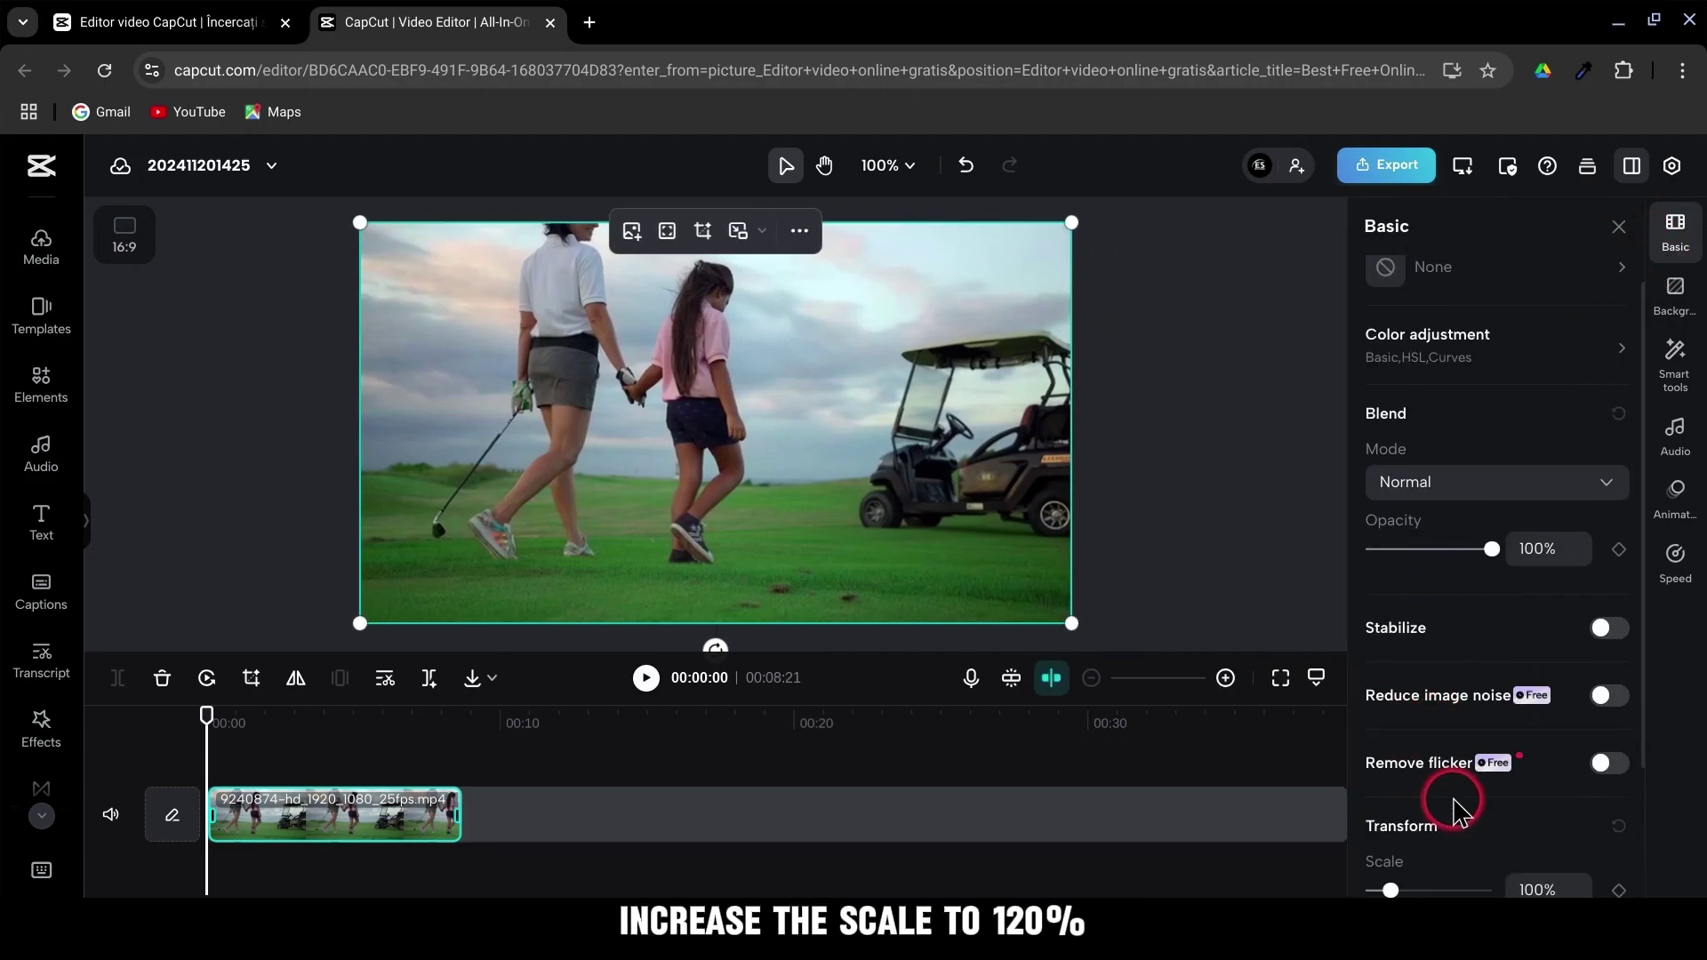
{"action": "left_click", "coordinate": [1582, 729]}
{"action": "left_click_drag", "start_coordinate": [929, 521], "coordinate": [850, 541]}
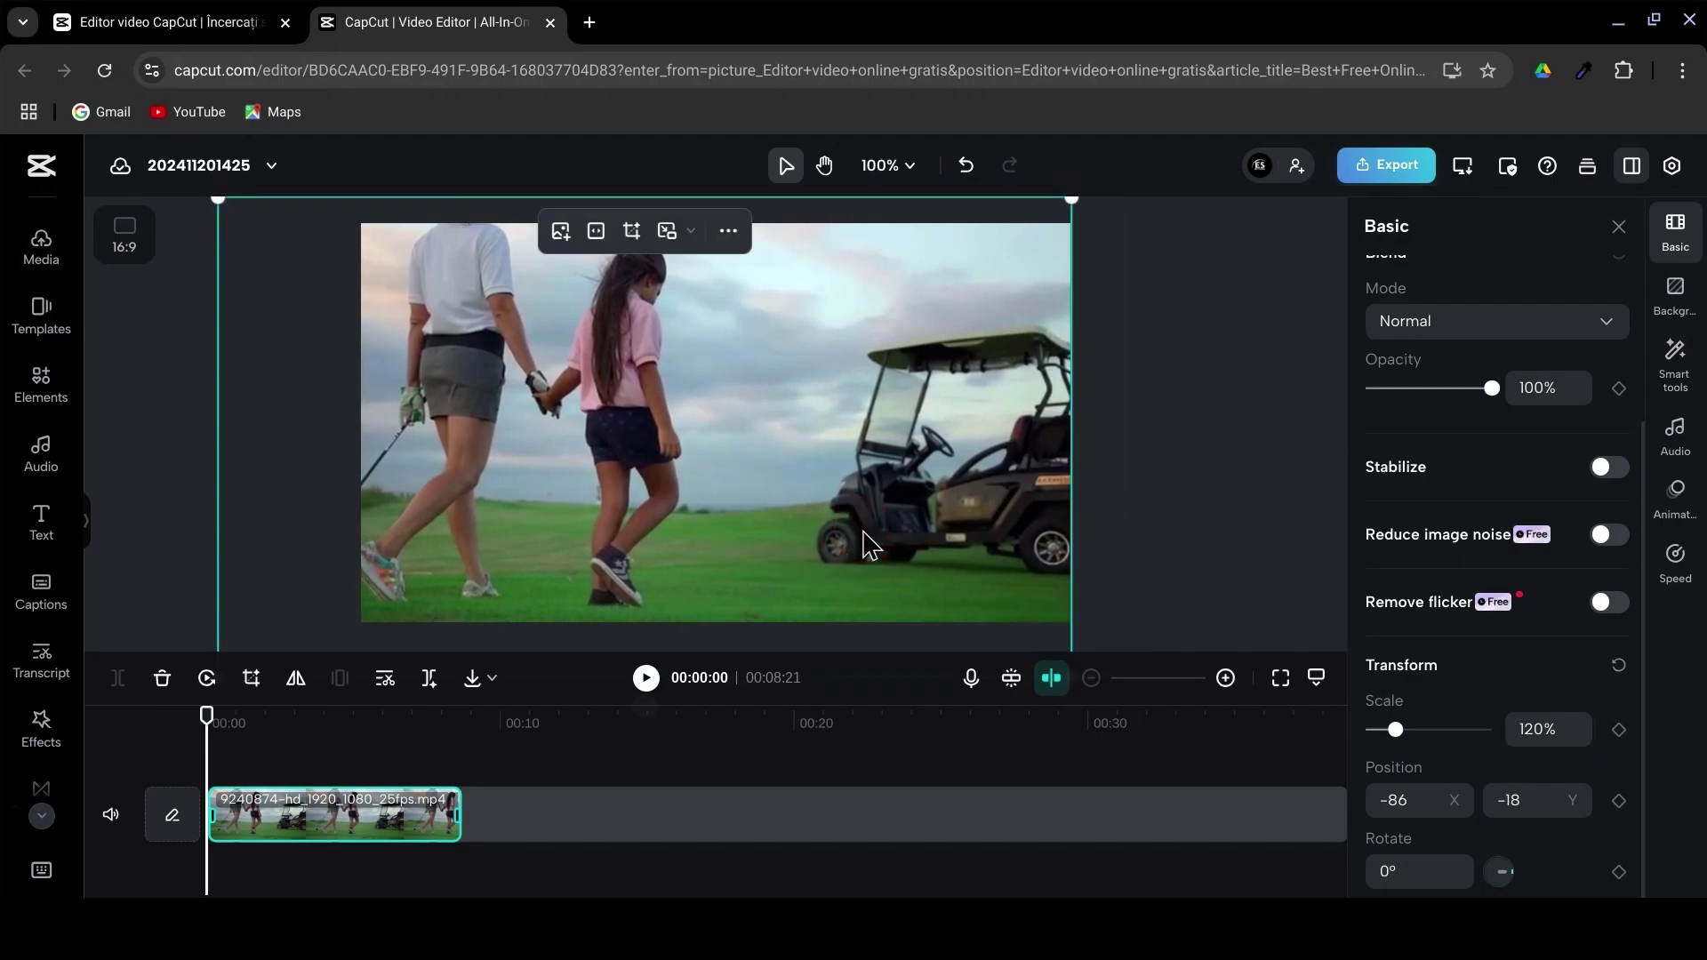
{"action": "left_click", "coordinate": [1618, 801]}
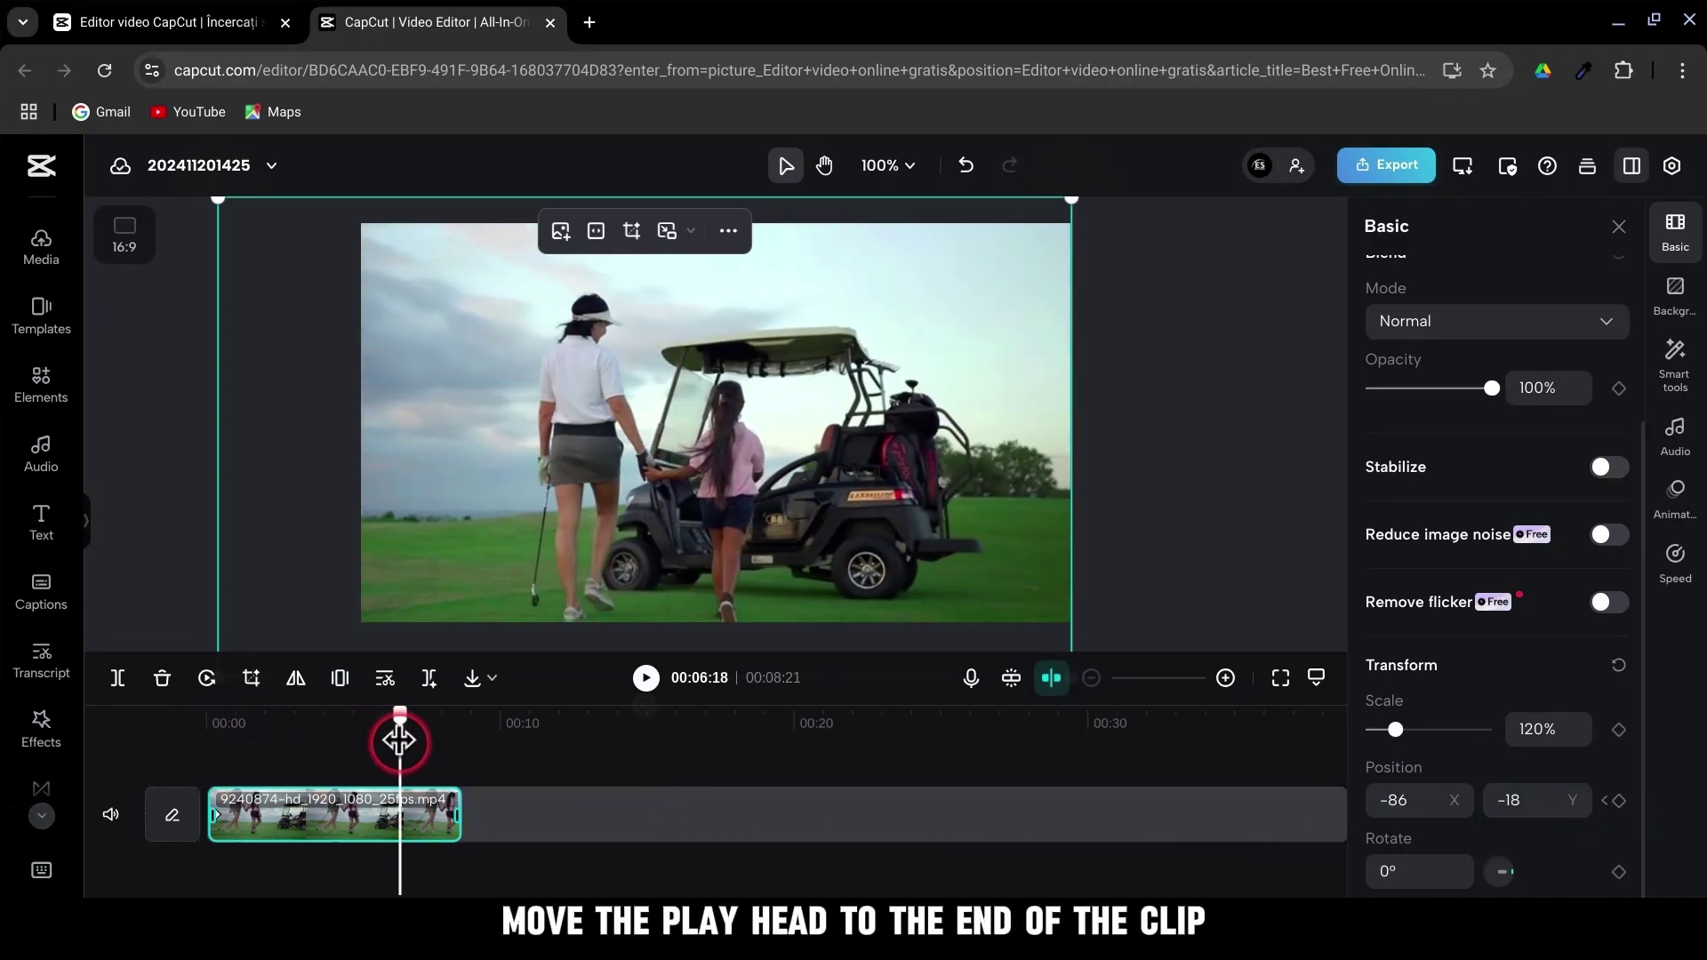
At the golf clip's end, move the video right to Position X 86
{"action": "left_click_drag", "start_coordinate": [399, 741], "coordinate": [459, 742]}
{"action": "left_click_drag", "start_coordinate": [573, 471], "coordinate": [705, 468]}
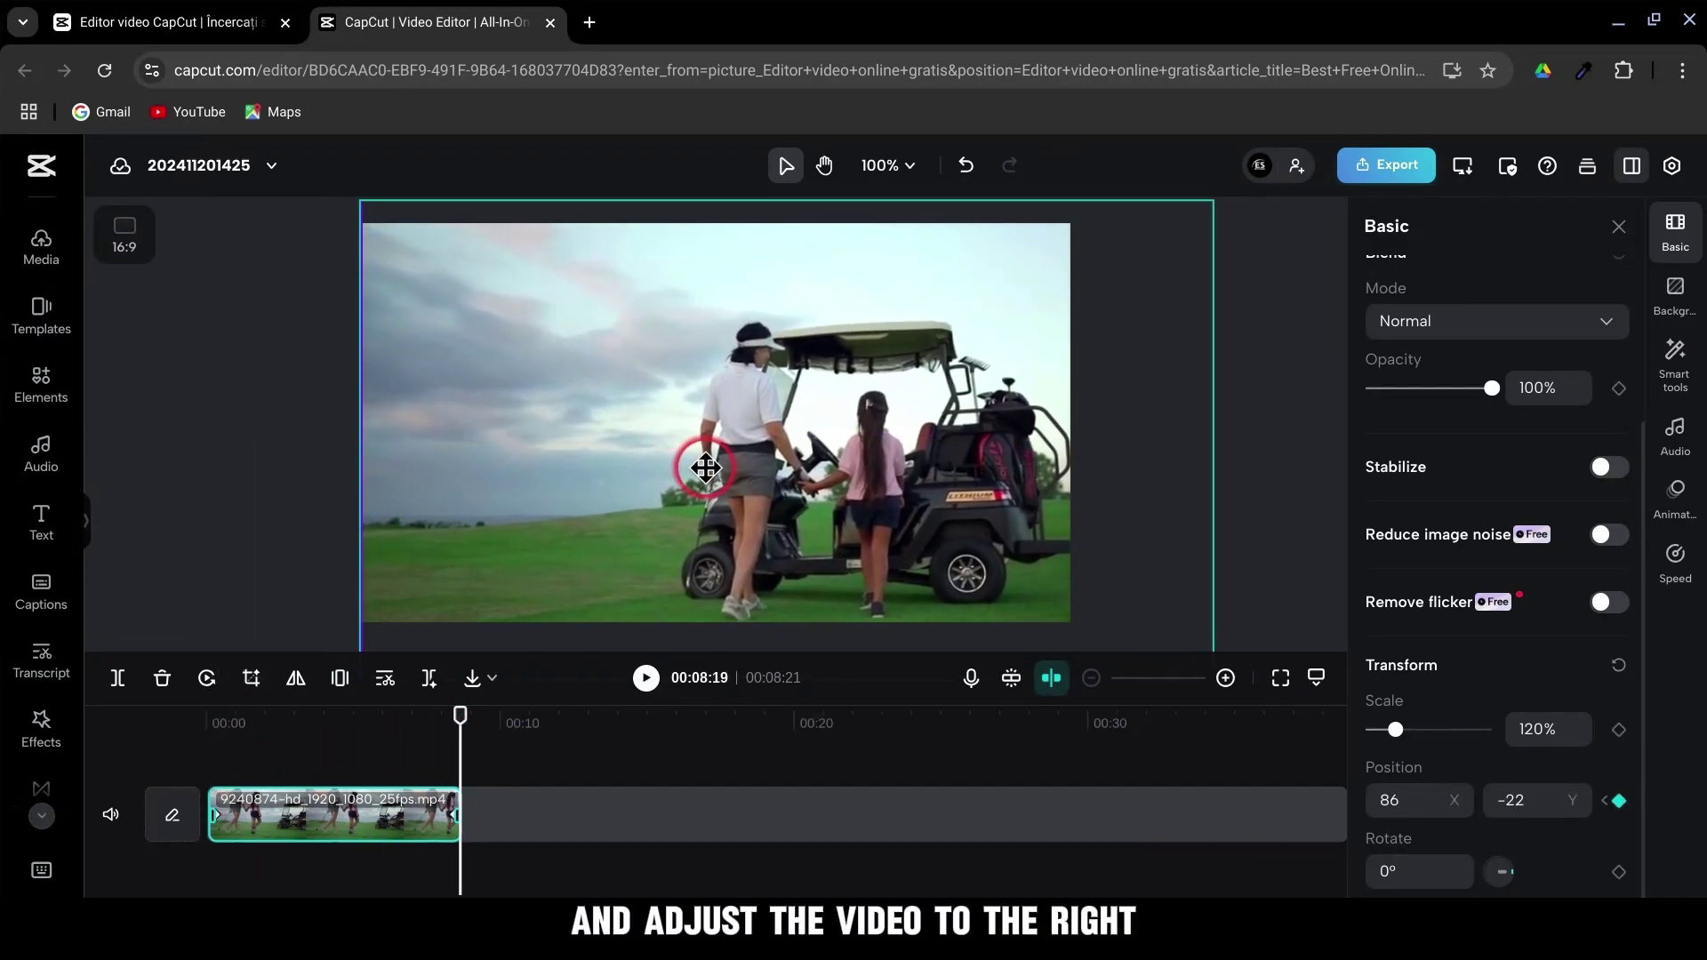
{"action": "left_click", "coordinate": [210, 767]}
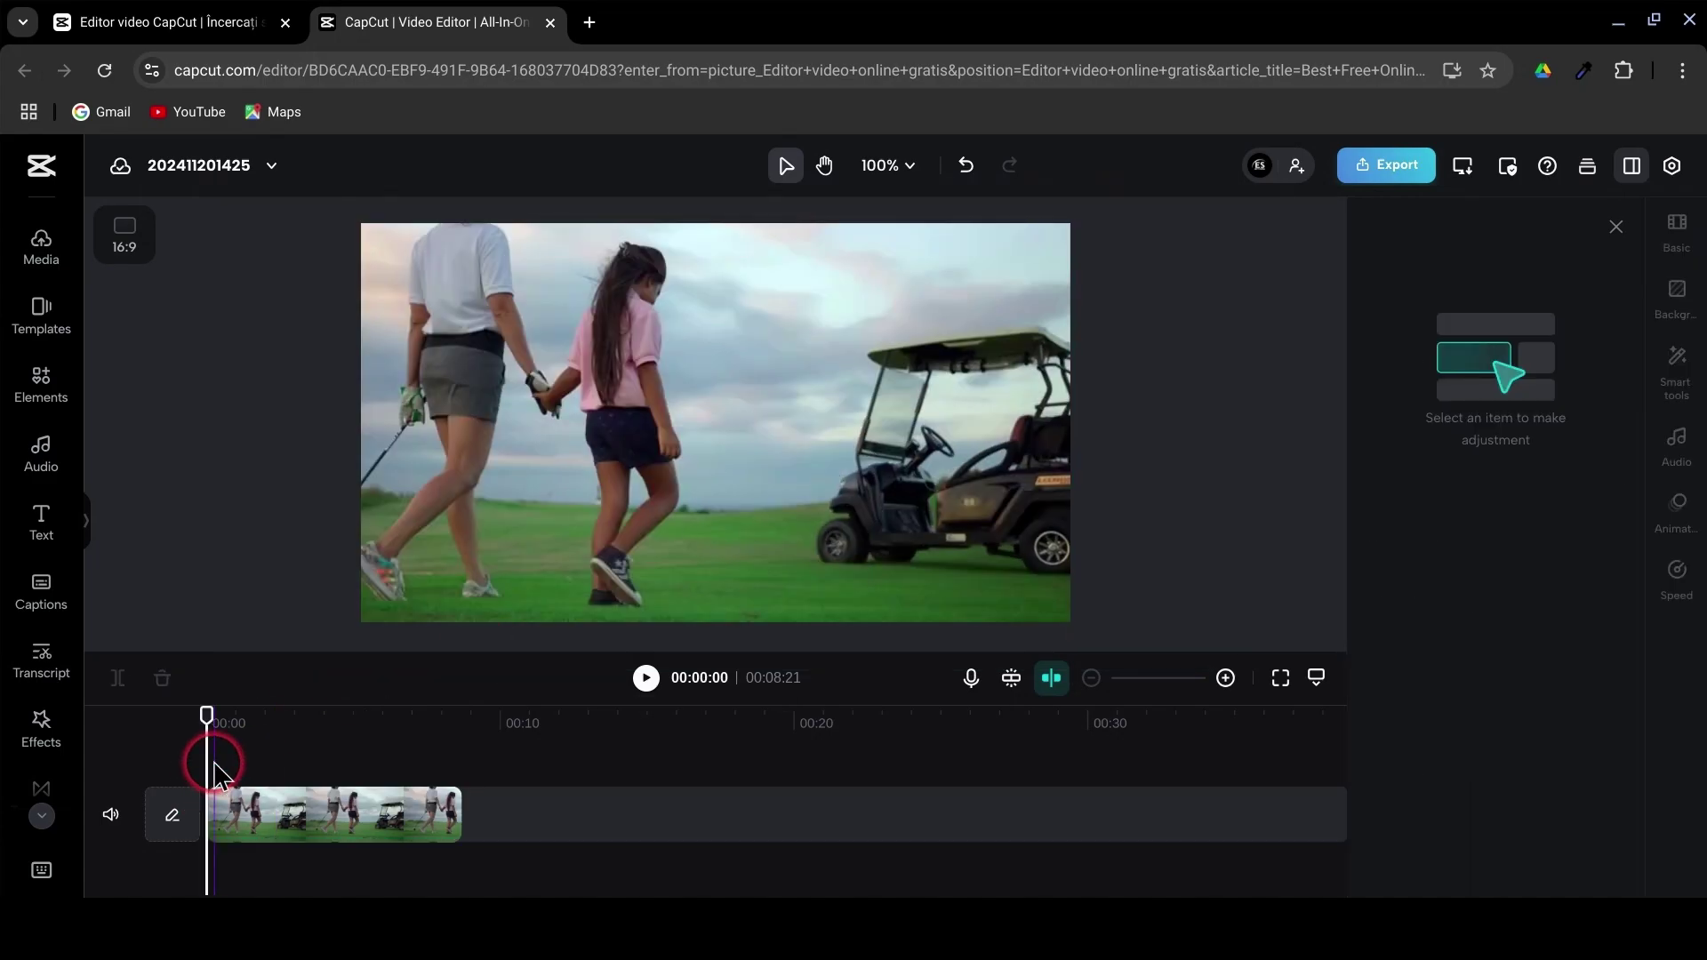